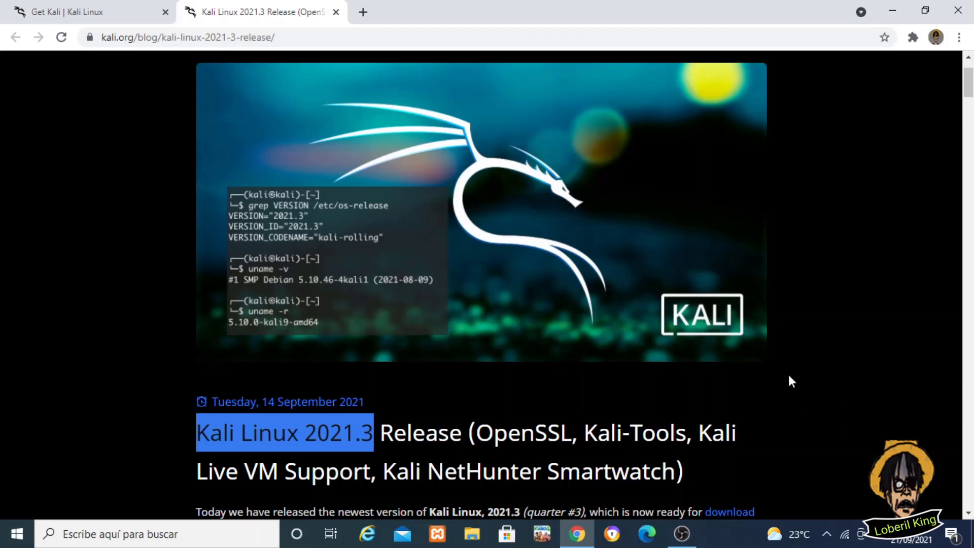
Highlight the Kali 2021.3 release announcement paragraph and its bullet list of changes
left_click(789, 376)
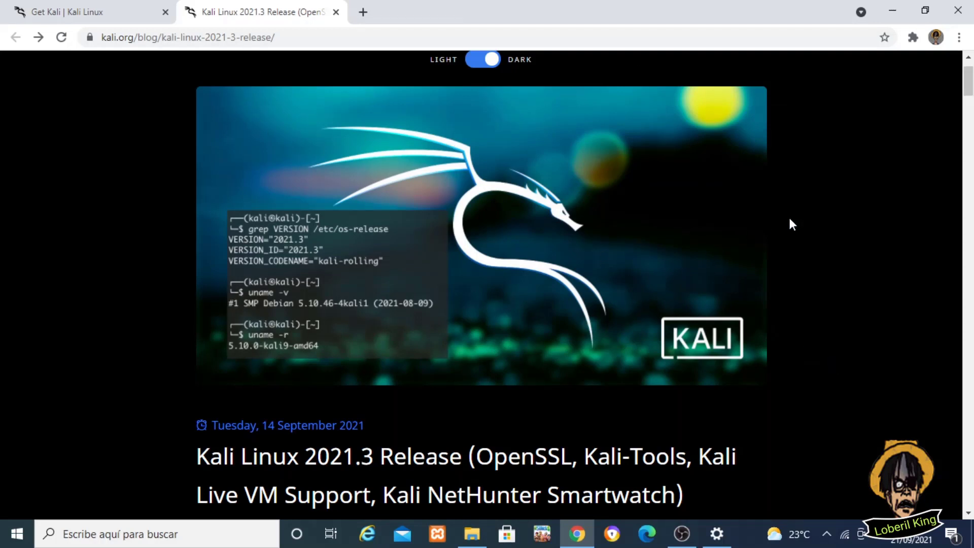
left_click_drag(970, 83, 971, 107)
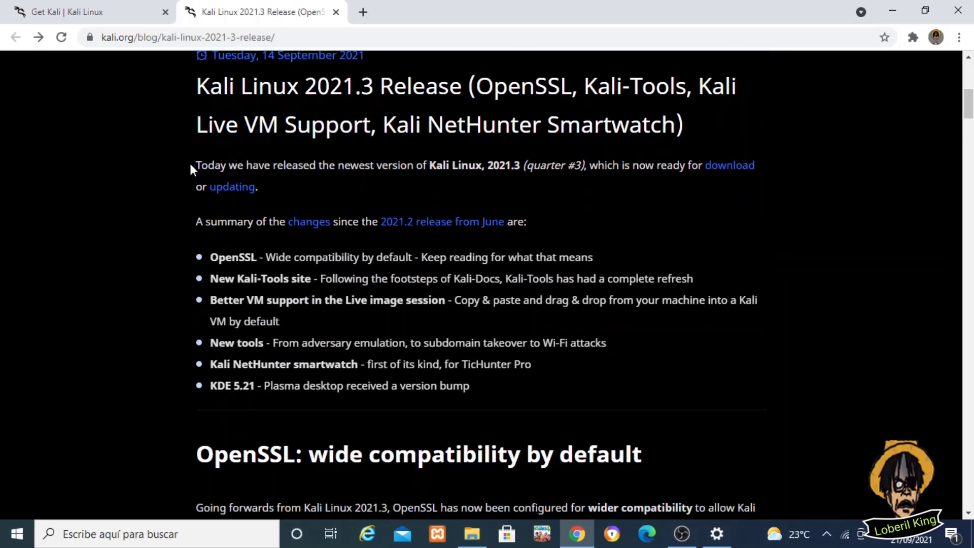
left_click_drag(190, 161, 561, 395)
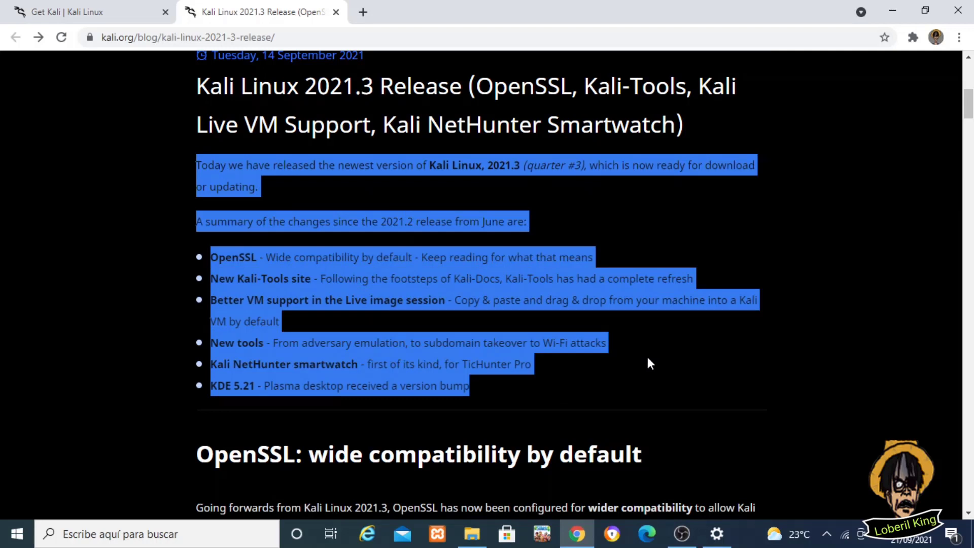
Switch to the Get Kali page, scroll to the Bare Metal images, then open File Explorer
left_click(79, 10)
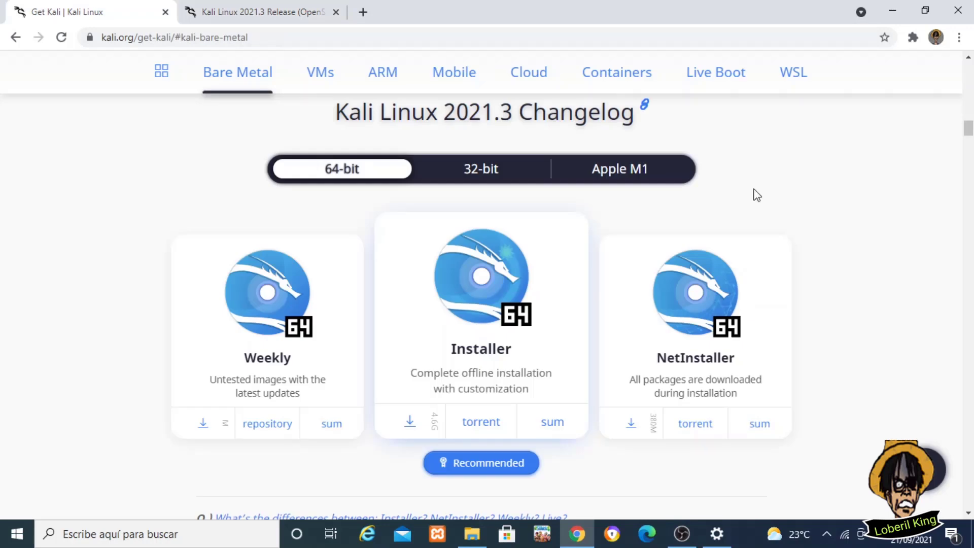
left_click_drag(969, 128, 969, 80)
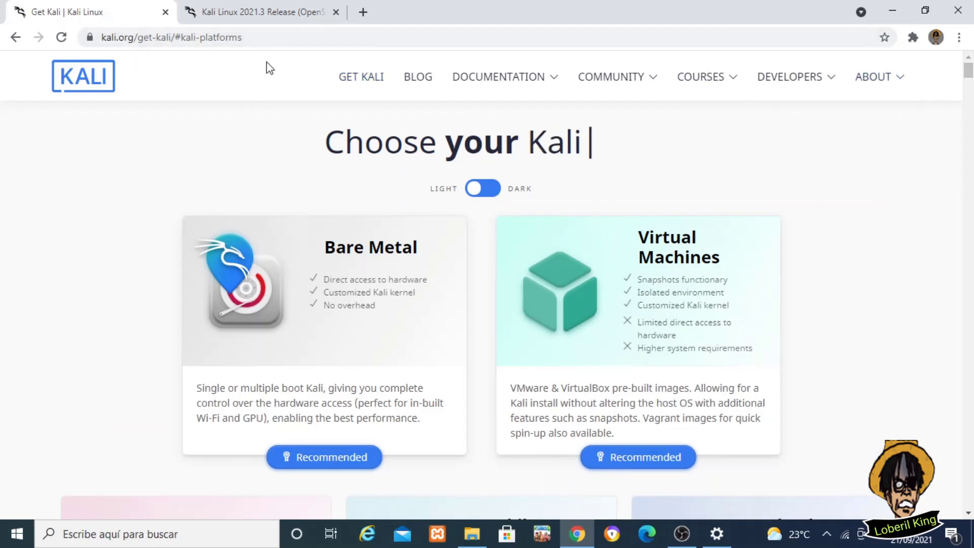
left_click(261, 39)
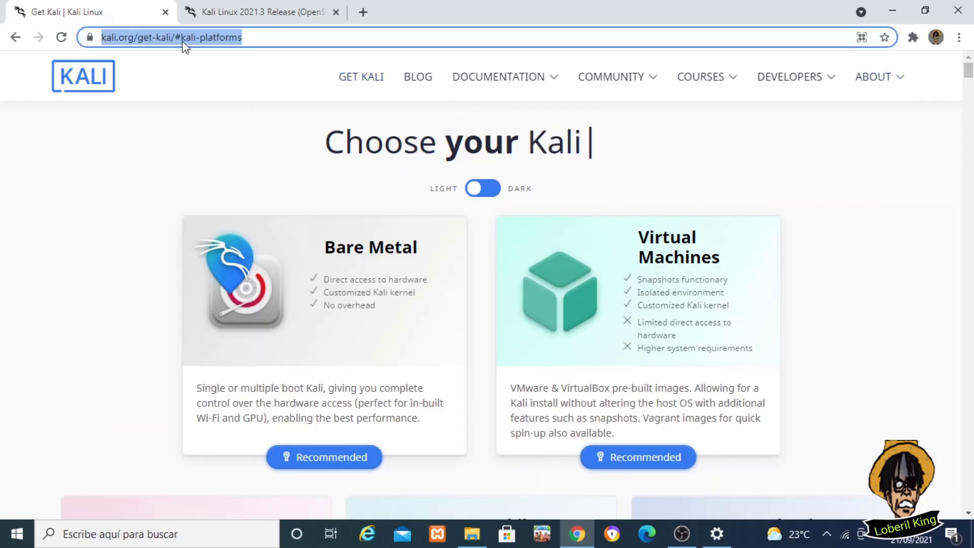
left_click_drag(968, 76, 969, 129)
left_click_drag(969, 76, 970, 133)
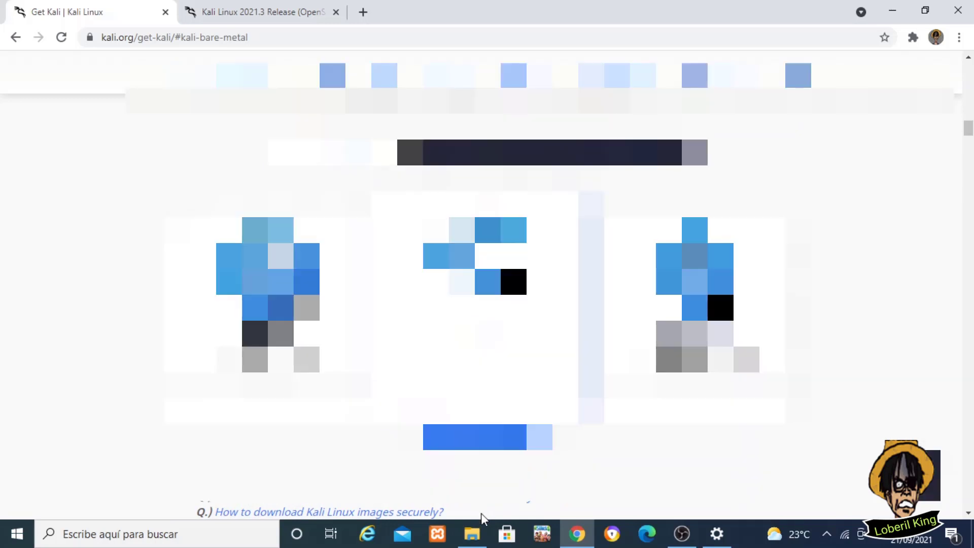
left_click(473, 534)
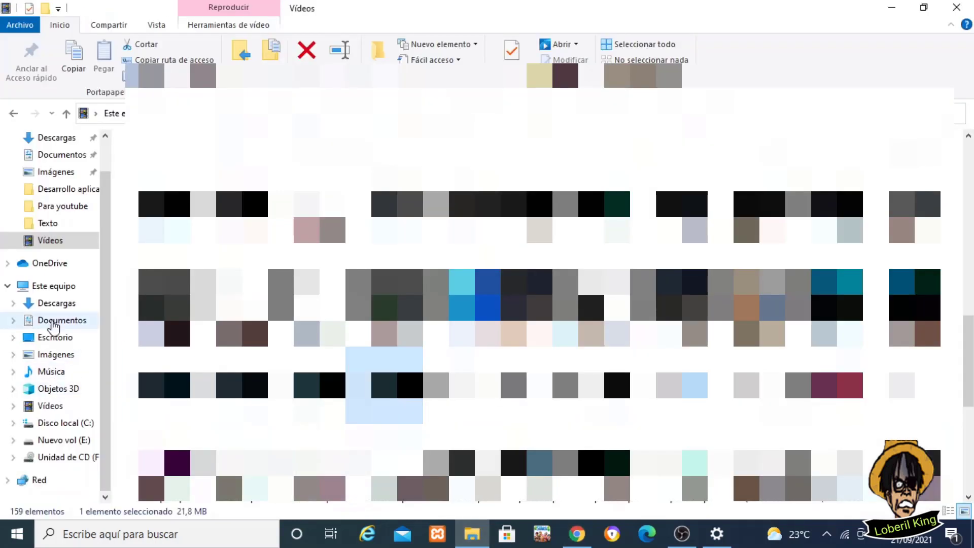
Check This PC's properties to confirm a 64-bit operating system, then return to Chrome
right_click(63, 293)
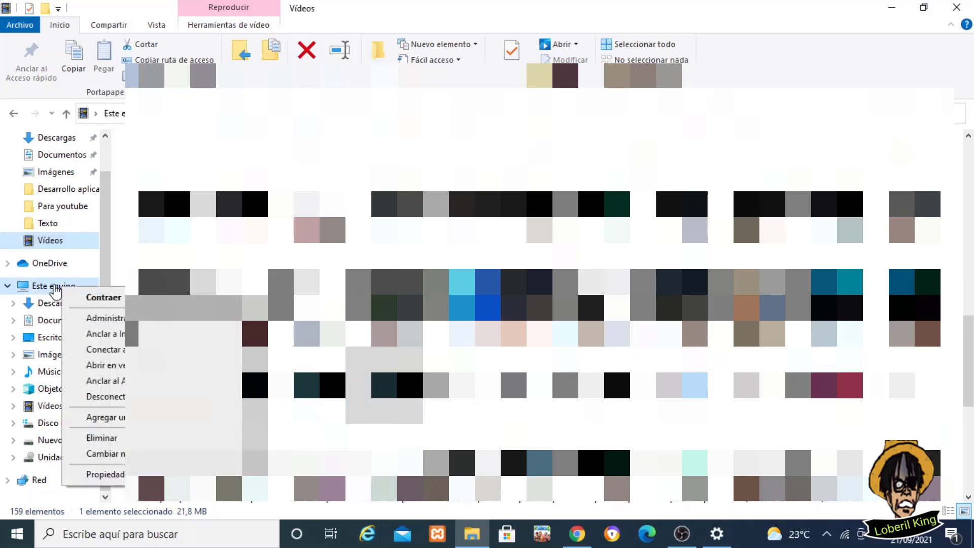
left_click(104, 474)
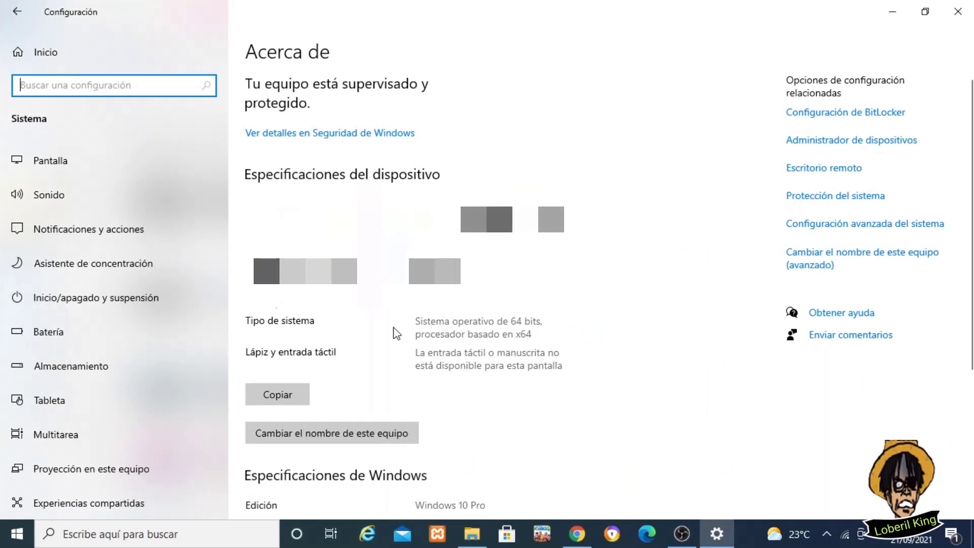
left_click(457, 314)
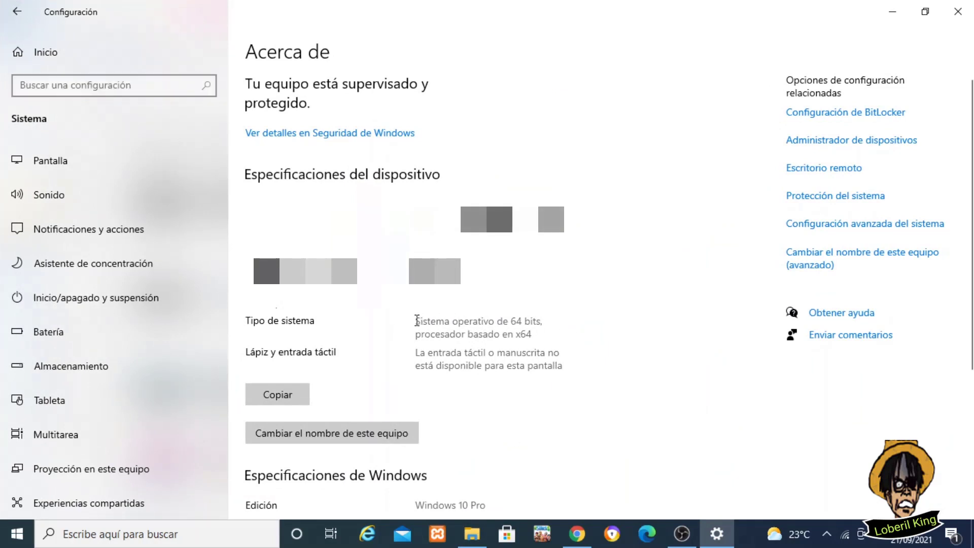
left_click(577, 534)
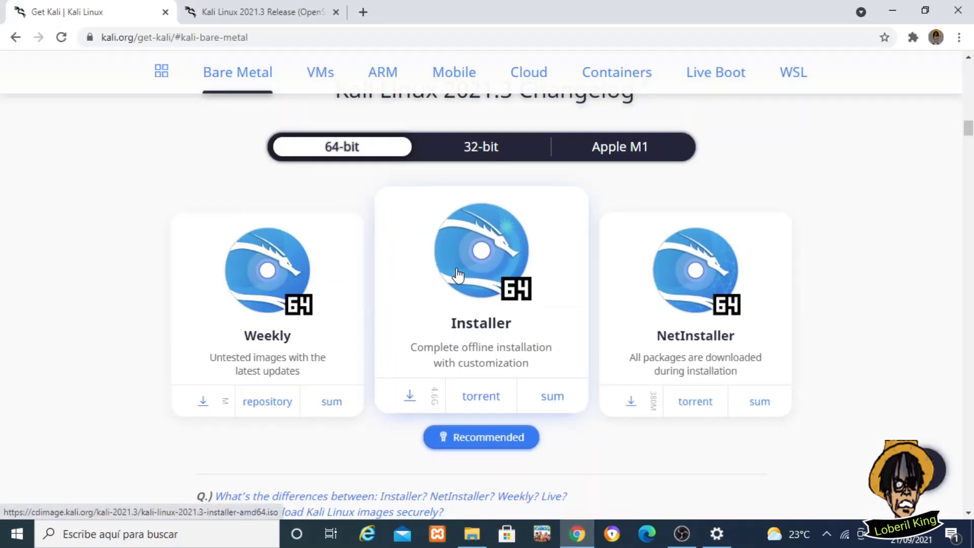
Start downloading the 64-bit Kali Installer image from the 64-bit list, then cancel the download
left_click(477, 153)
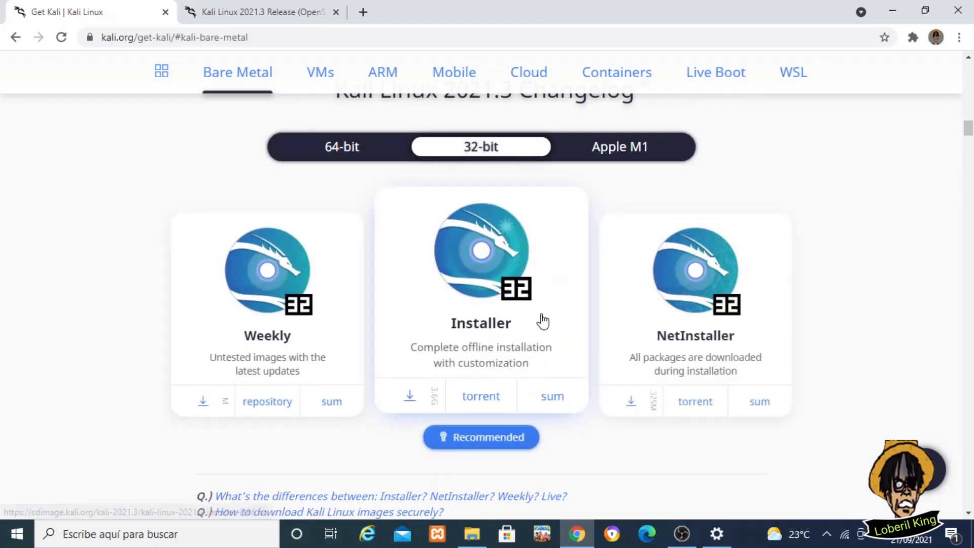
left_click(342, 152)
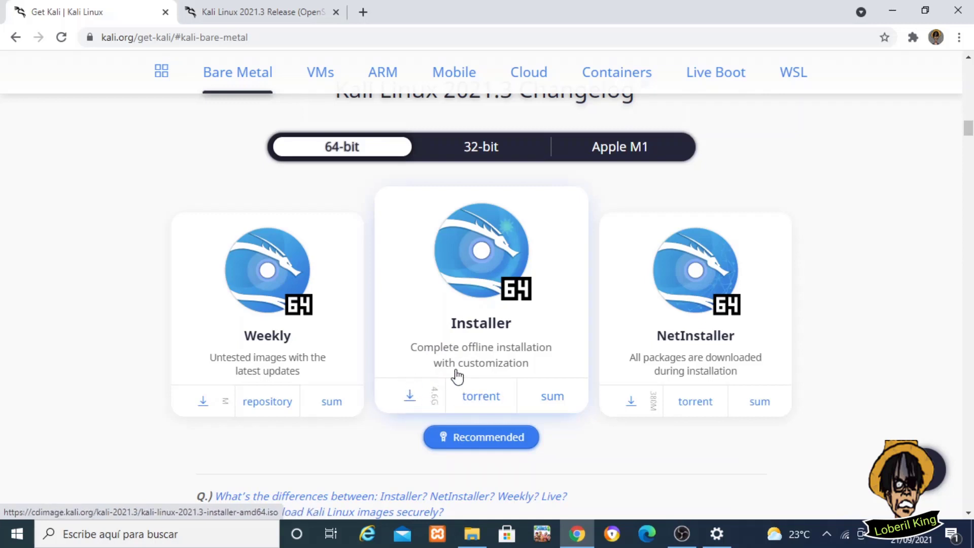
left_click(410, 399)
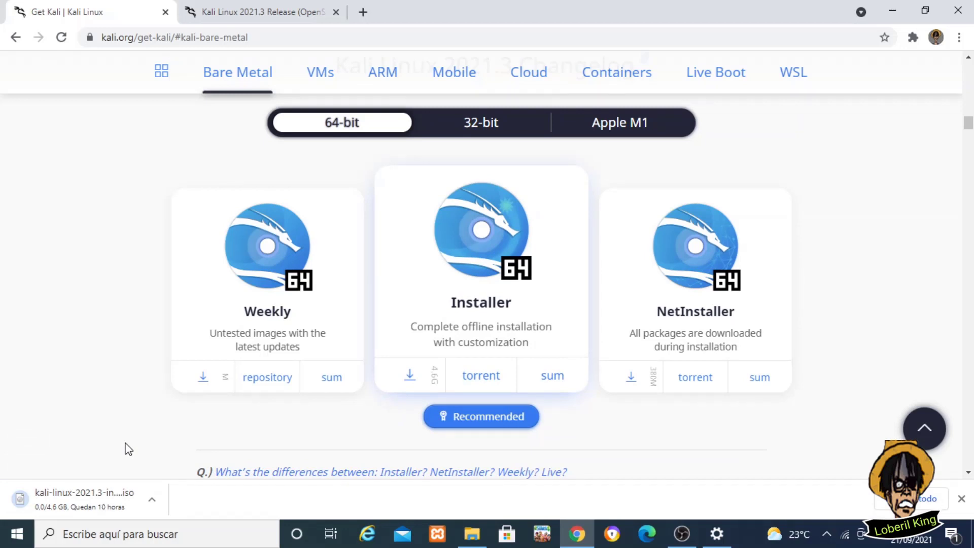
left_click(147, 495)
left_click(163, 474)
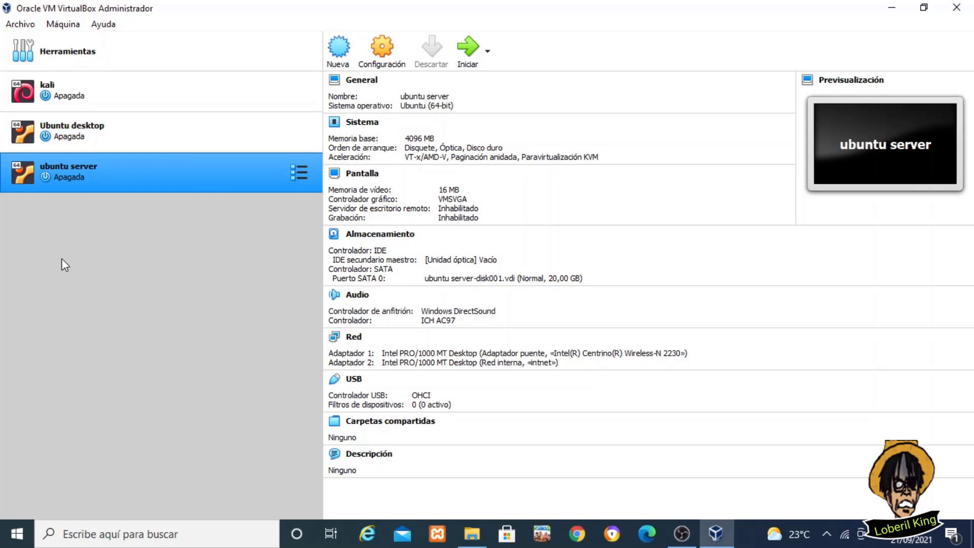
Start a new virtual machine named 'kali 2021.3'
key("shift+Up")
left_click(63, 24)
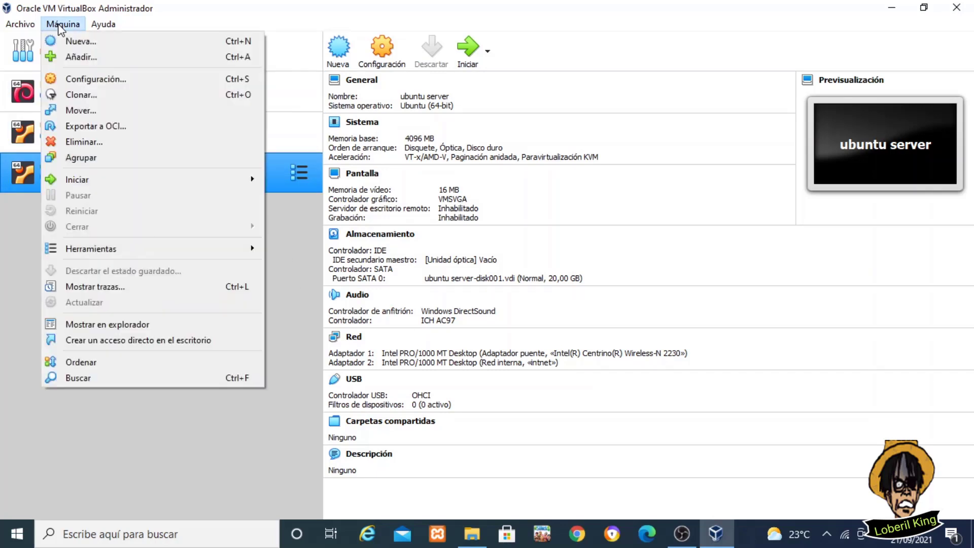
left_click(69, 45)
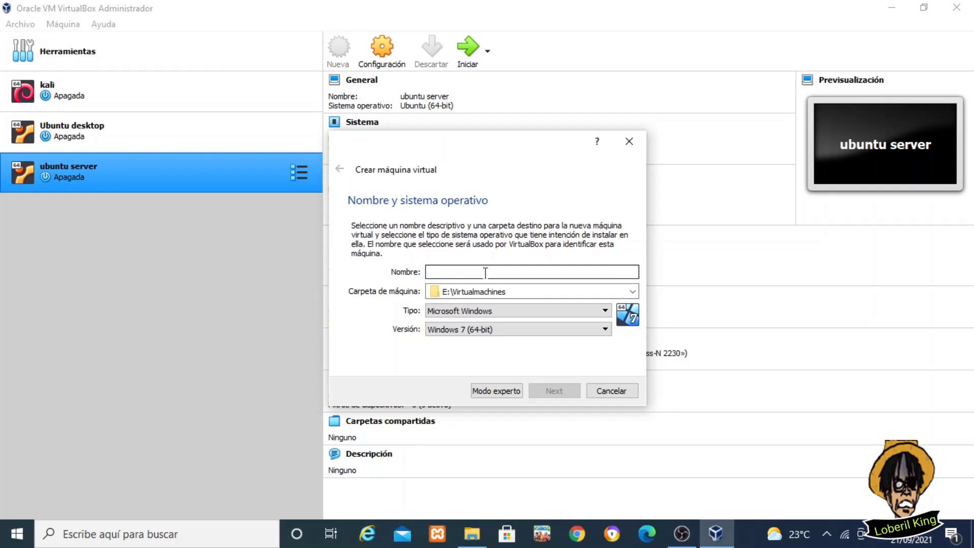
type("kali")
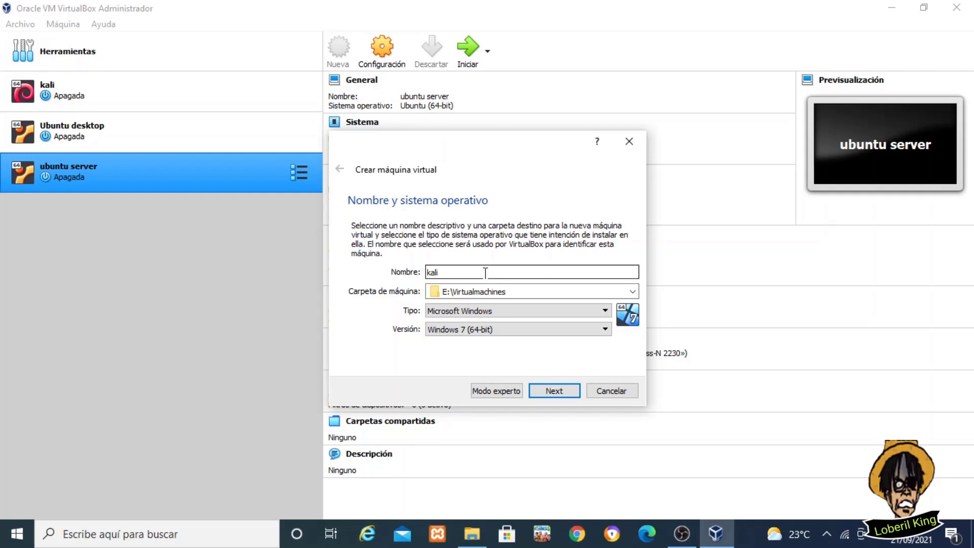
type(" 2021.3")
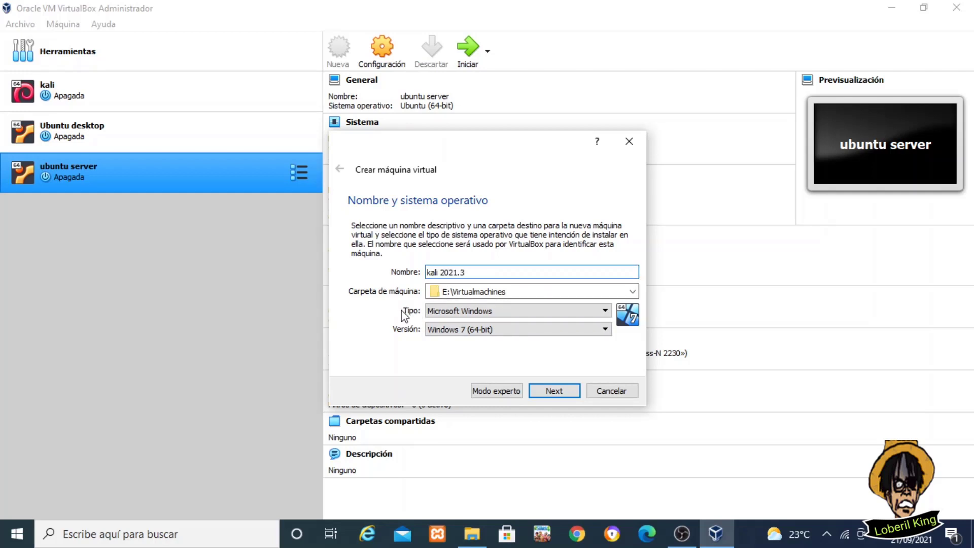
Set the machine type to Linux and version to Debian (64-bit), then continue to memory
left_click(580, 318)
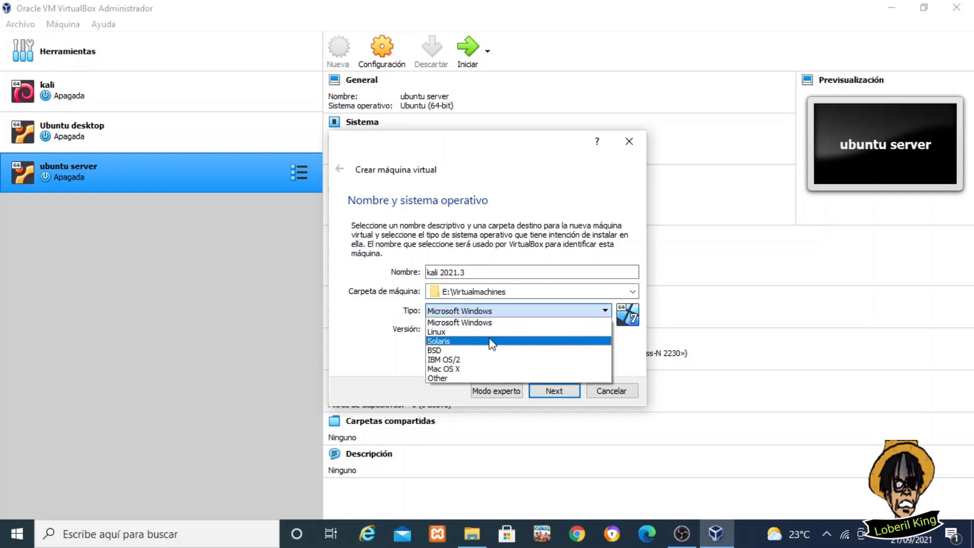
left_click(486, 333)
left_click(529, 330)
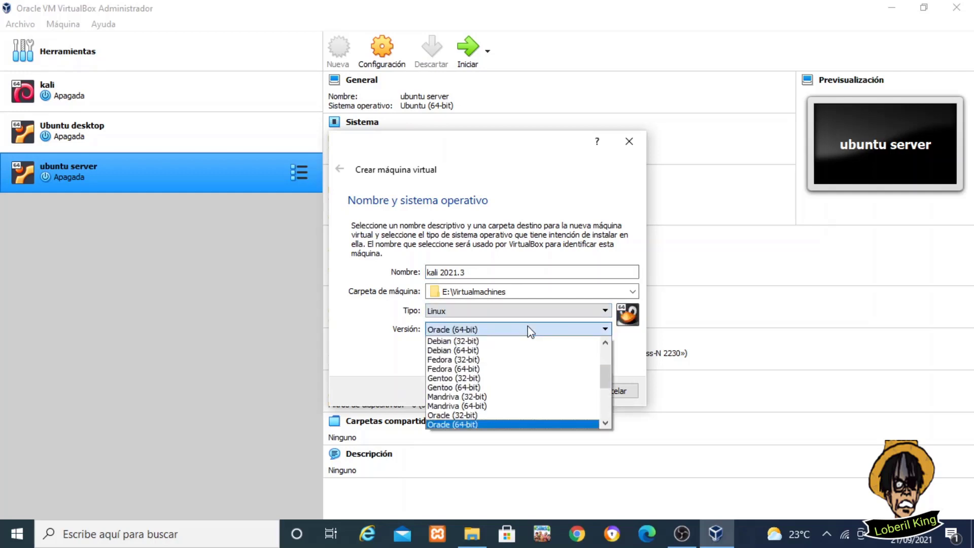
left_click(493, 351)
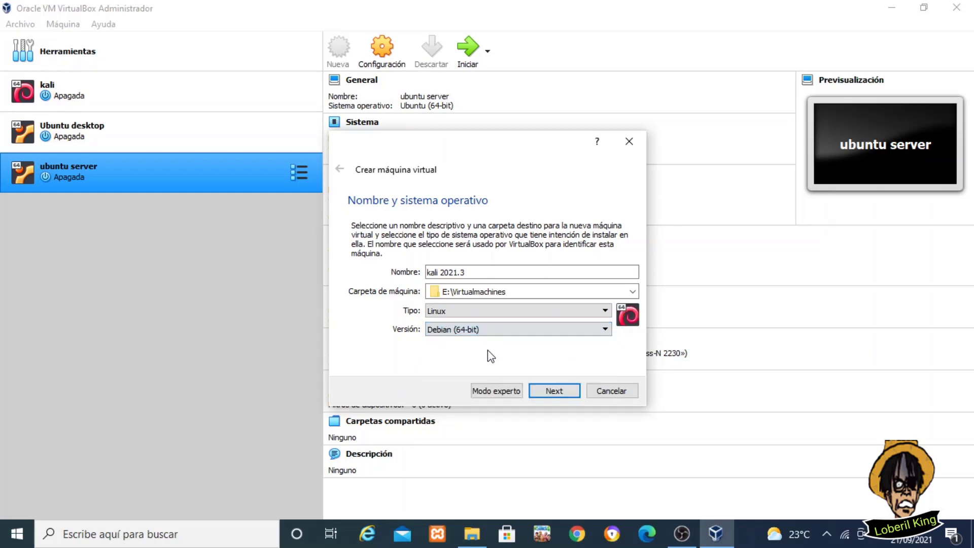
left_click(500, 332)
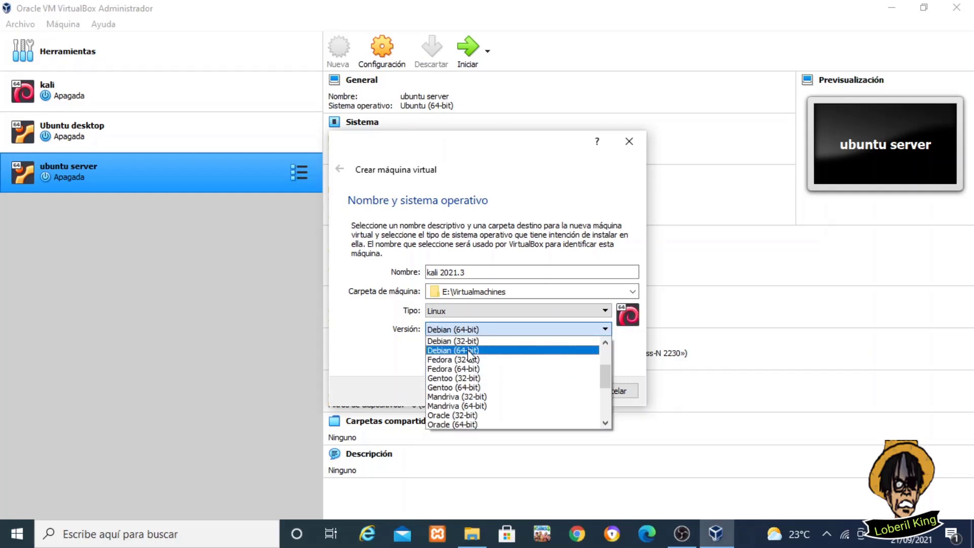
left_click(415, 361)
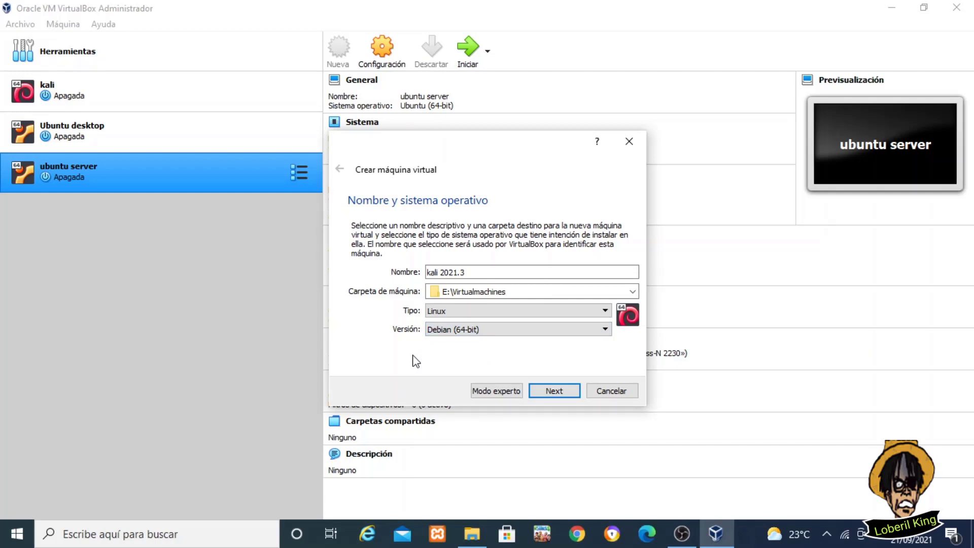
left_click(446, 330)
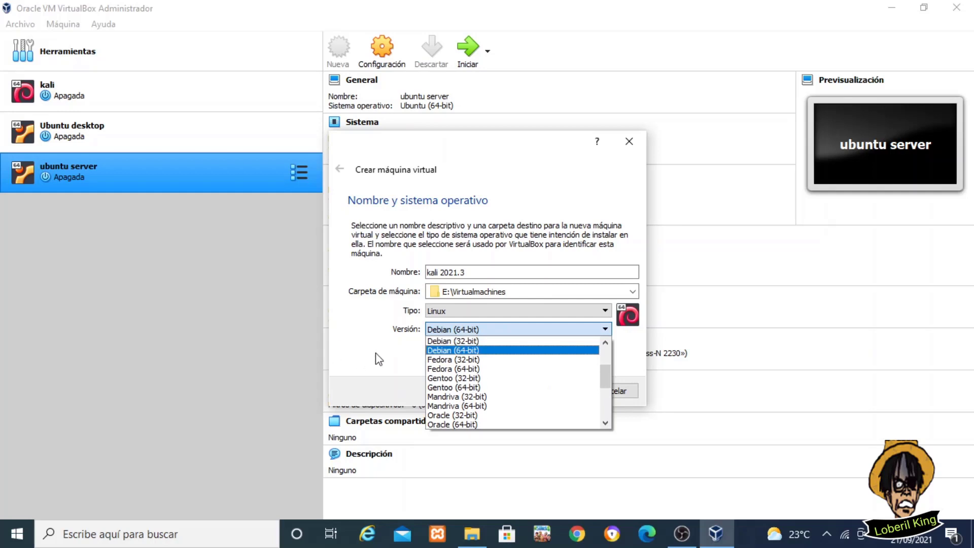
left_click(402, 349)
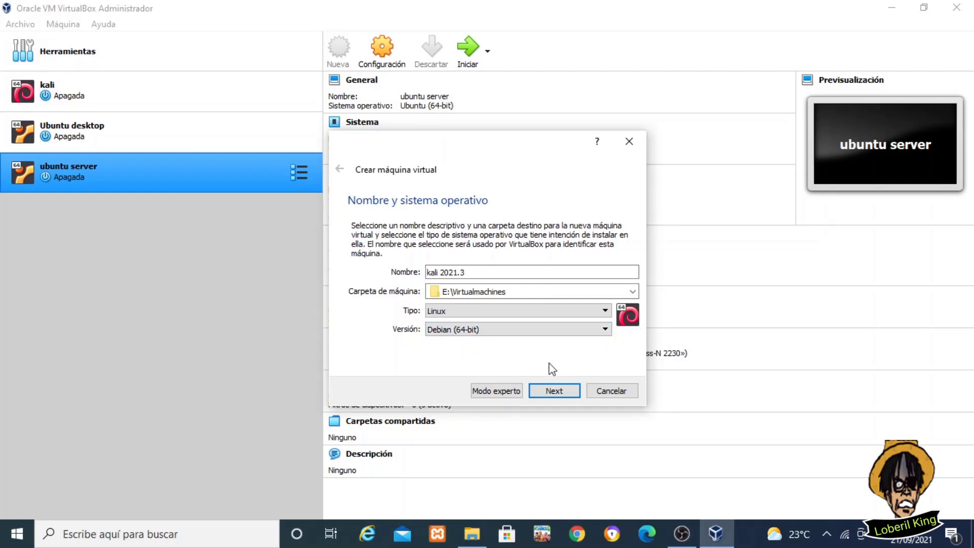
left_click(555, 391)
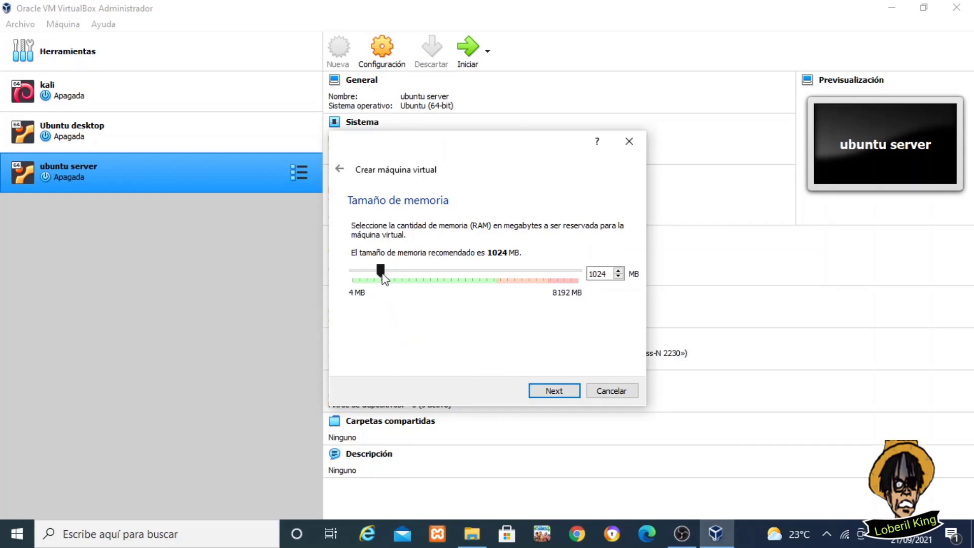
Raise memory to 4096 MB and choose to create a new virtual hard disk now
left_click_drag(383, 277, 466, 290)
left_click(552, 390)
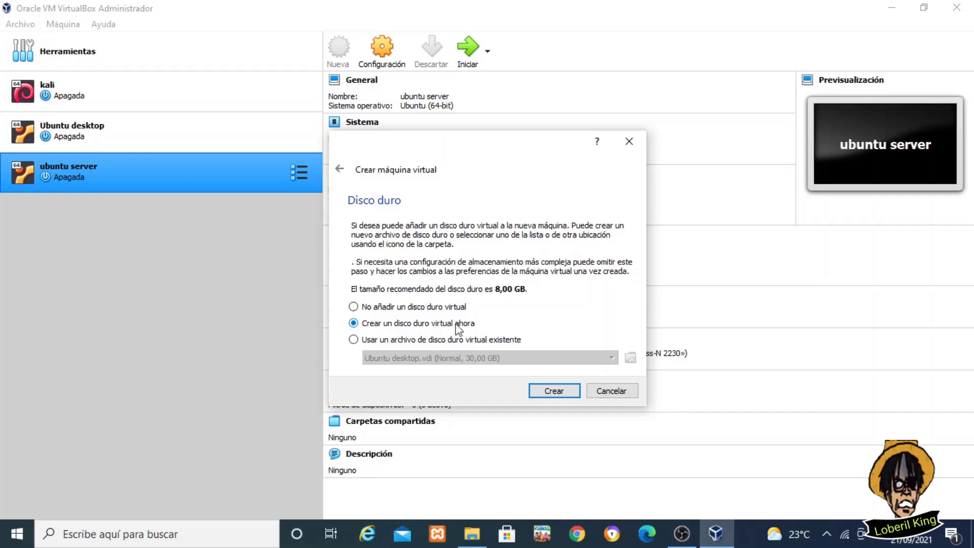
left_click(544, 390)
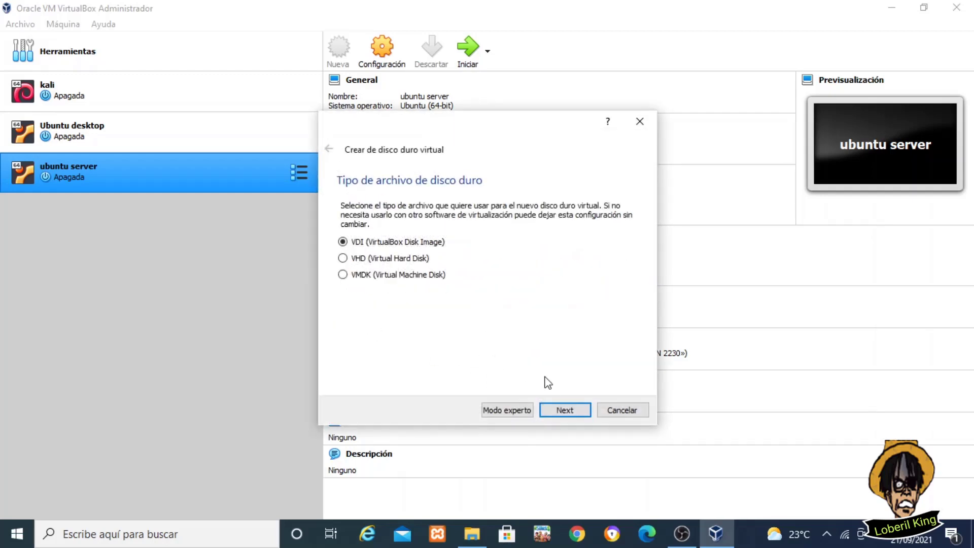
Create a dynamically allocated 30 GB VDI disk, finishing the kali 2021.3 machine
left_click(564, 408)
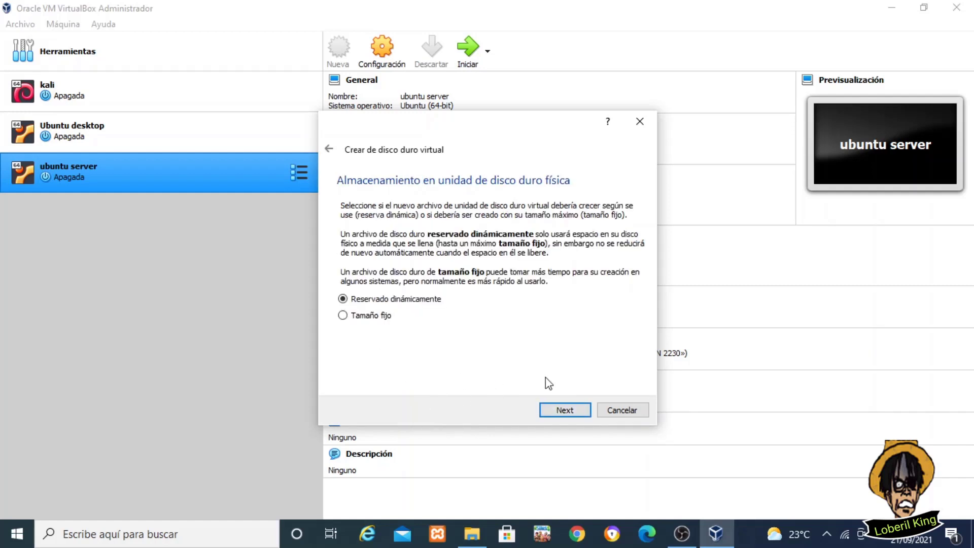
left_click(560, 407)
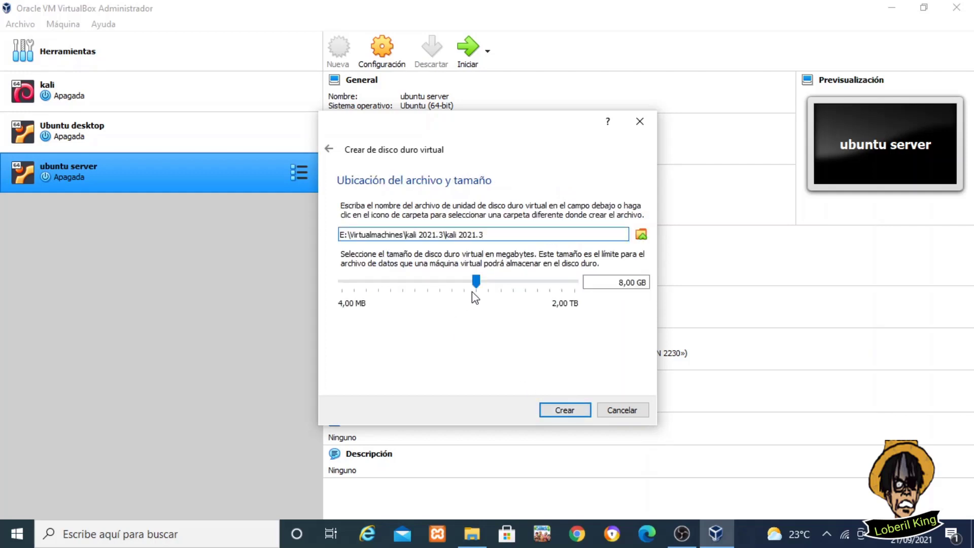
mouse_move(478, 288)
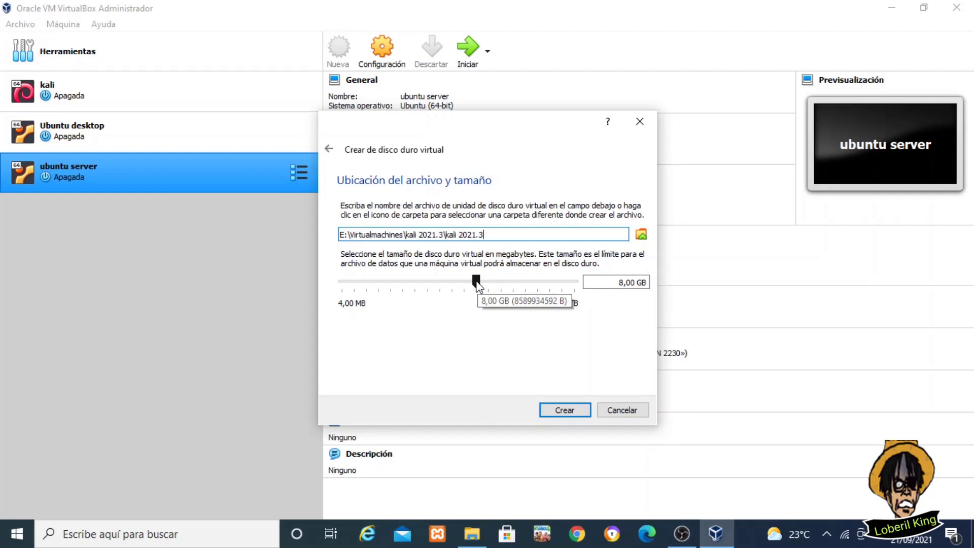
left_click_drag(477, 282, 490, 284)
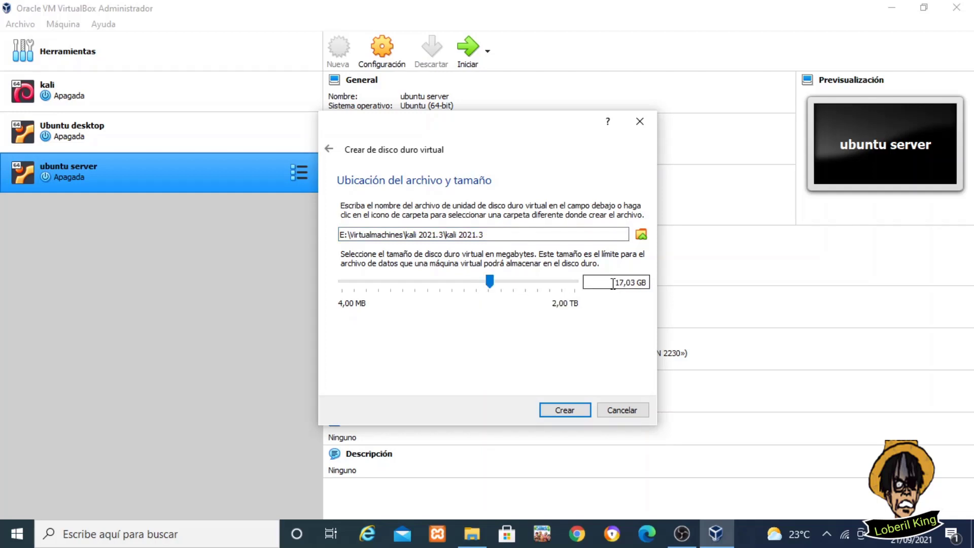
left_click_drag(631, 283, 617, 284)
key("BackSpace")
type("0")
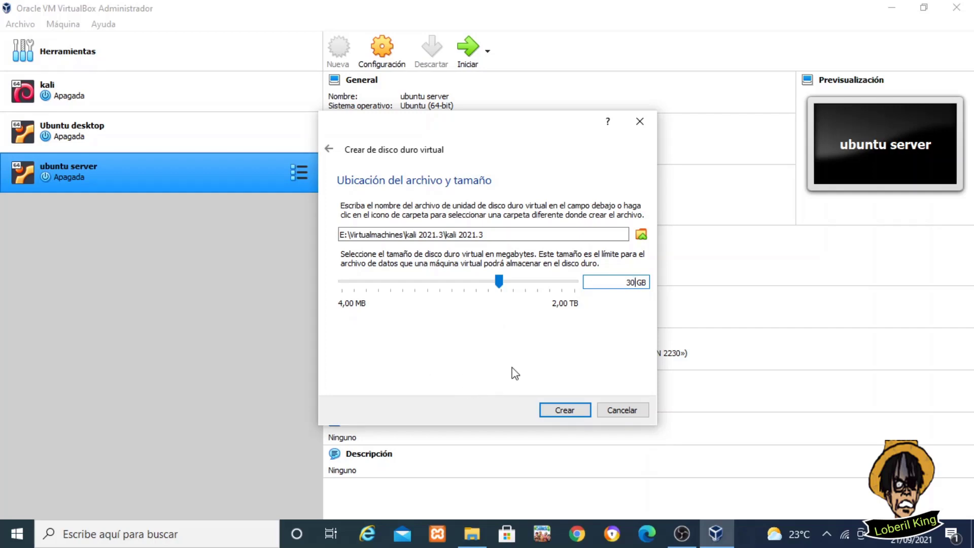
left_click(552, 412)
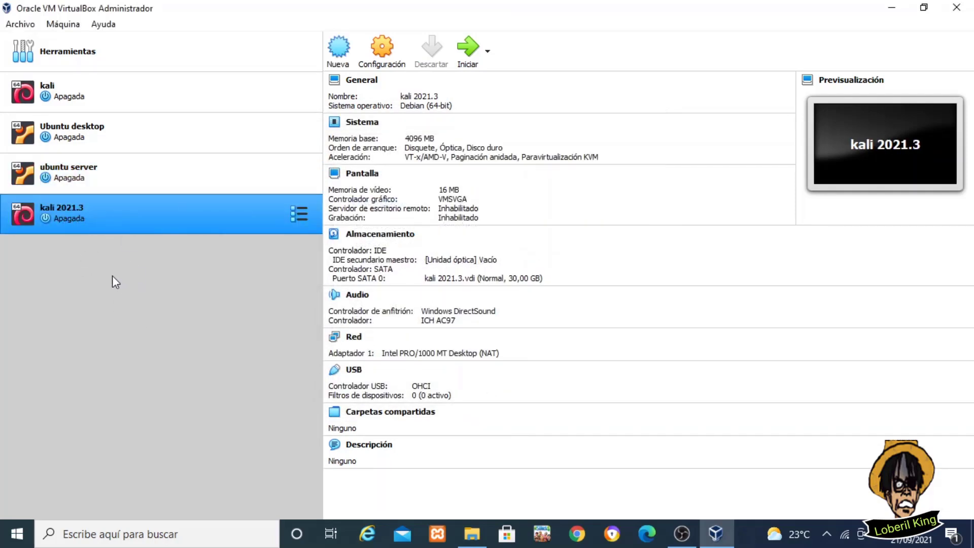
Start kali 2021.3 and add kali-linux-2021.3-installer-amd64.iso as an optical disk image
double_click(84, 218)
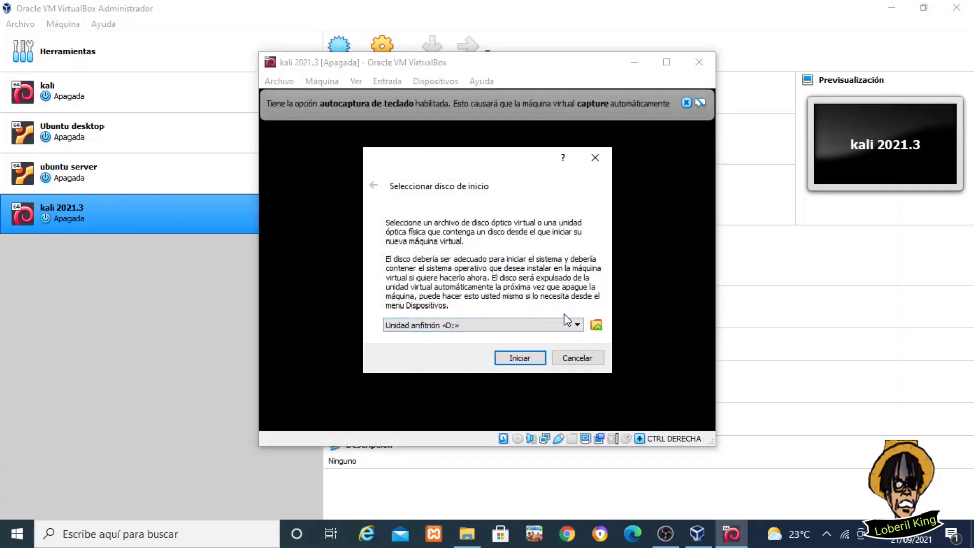
left_click(596, 325)
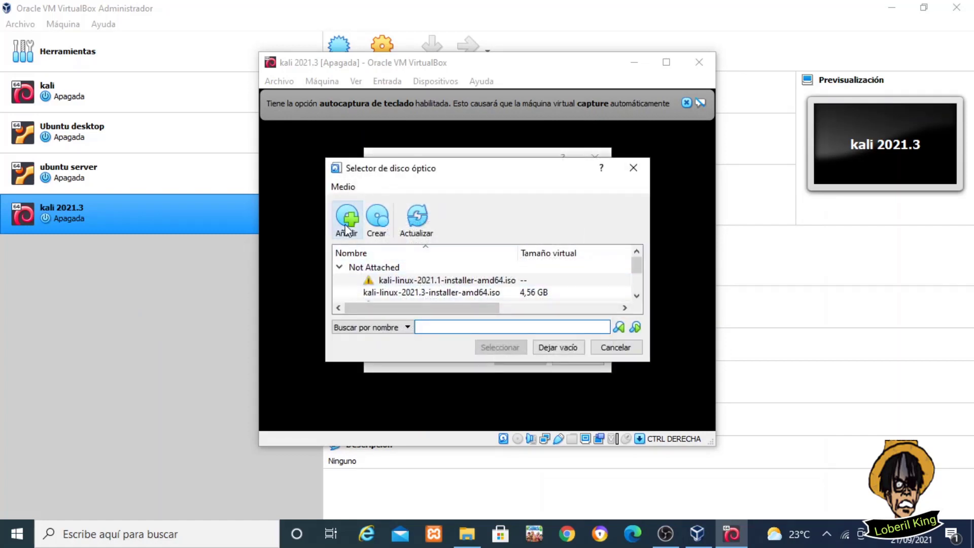
left_click(347, 225)
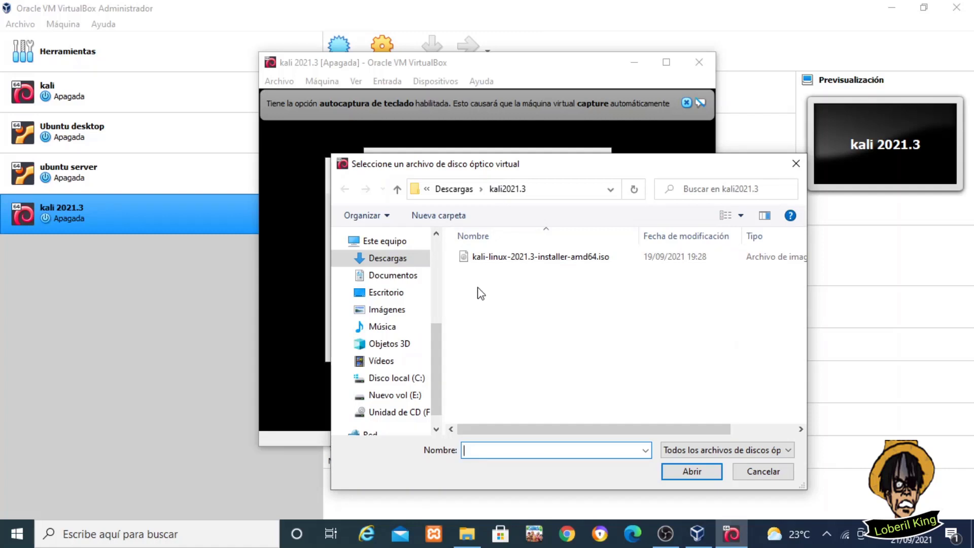
left_click(480, 258)
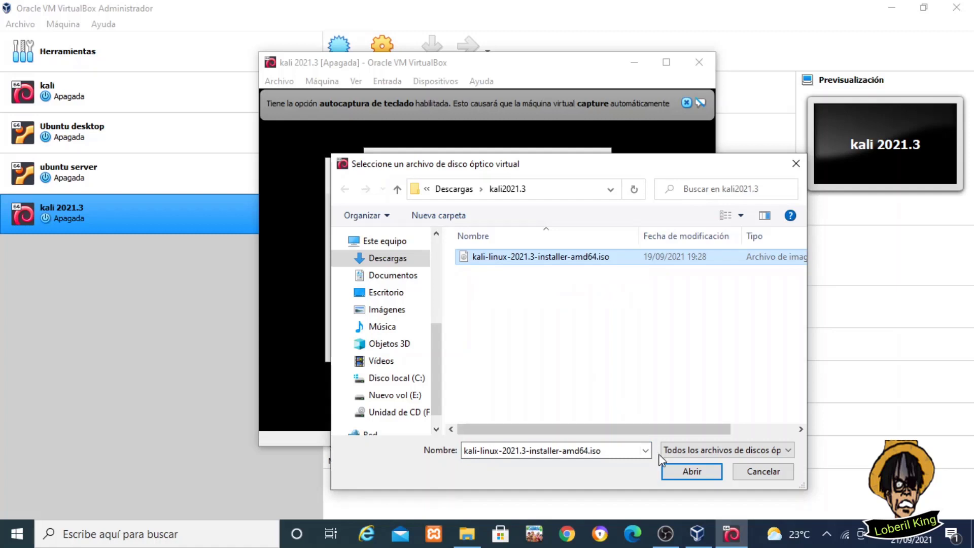
double_click(489, 257)
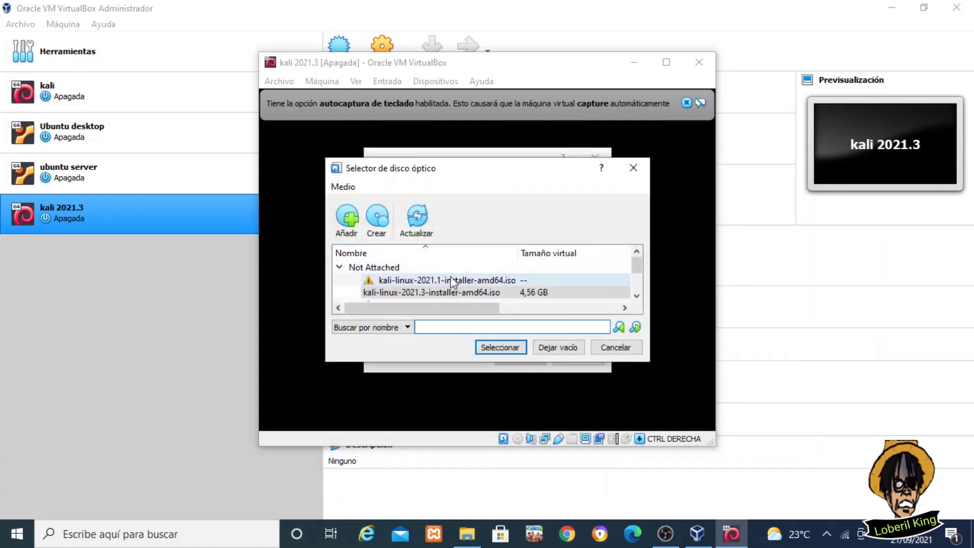
Boot from the 2021.3 installer iso, dismiss the autocapture notice, and maximize the VM window
left_click(444, 293)
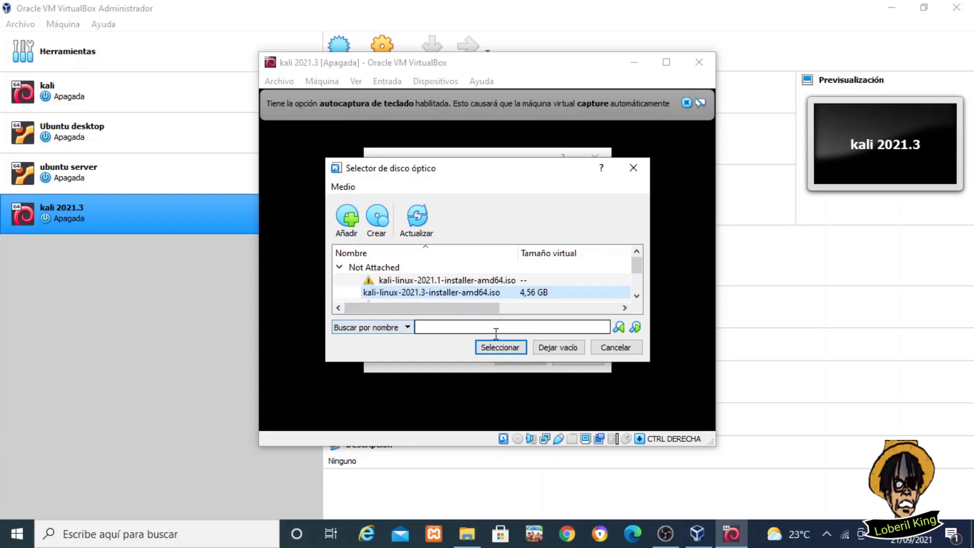
left_click(506, 346)
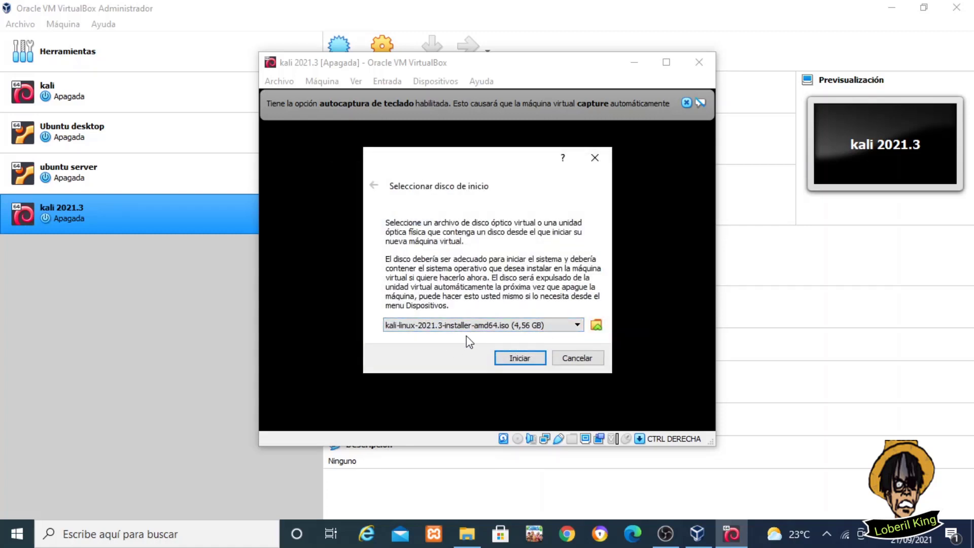
left_click(510, 357)
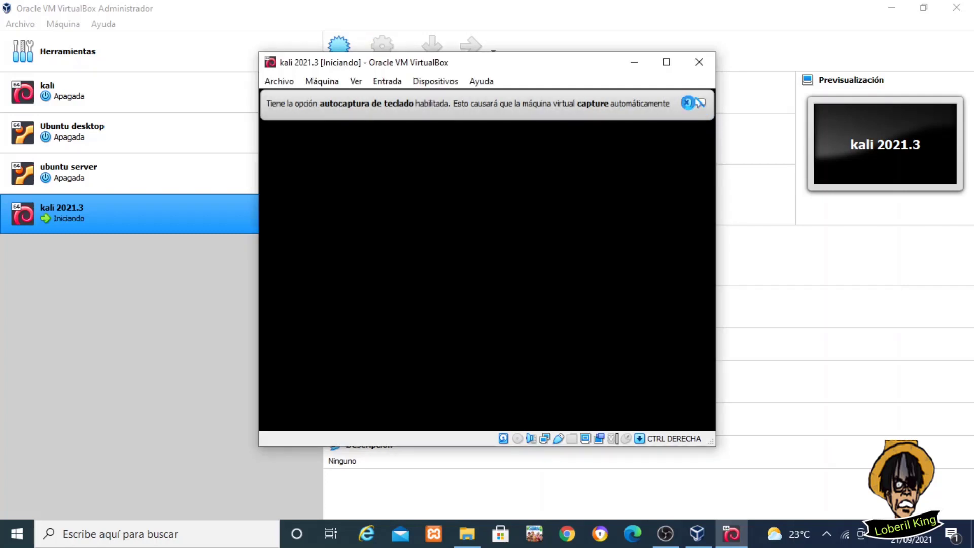
left_click(686, 103)
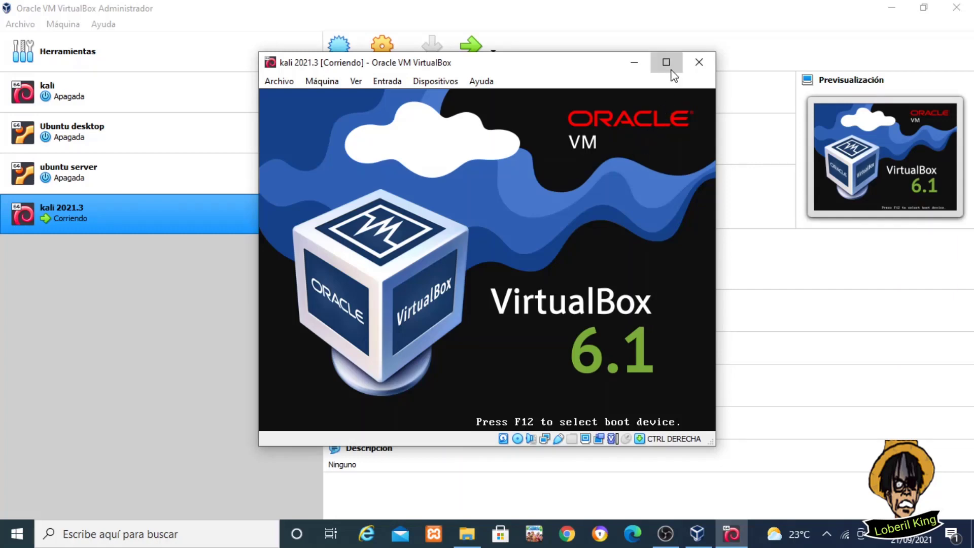
left_click(666, 62)
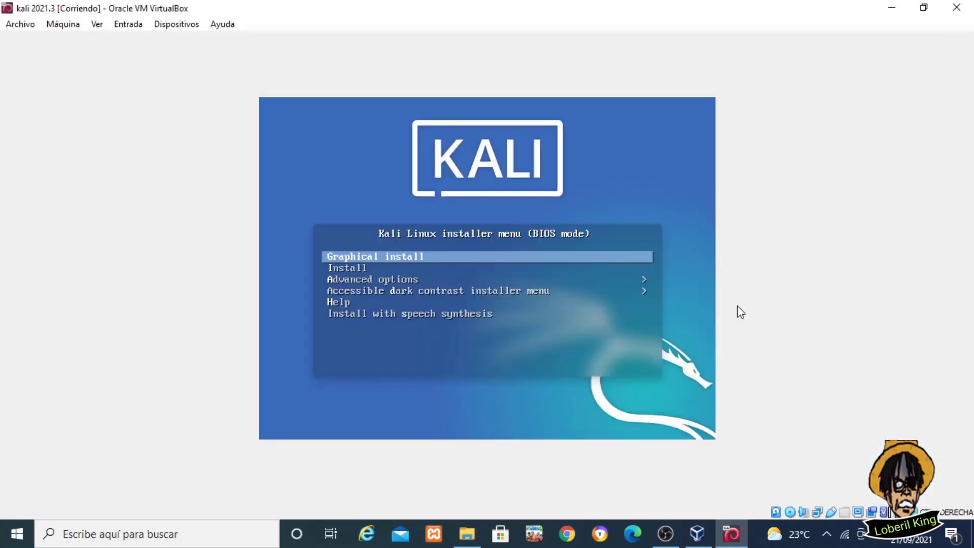
Launch Graphical install with Spanish language, España location and Español keyboard layout
key("Return")
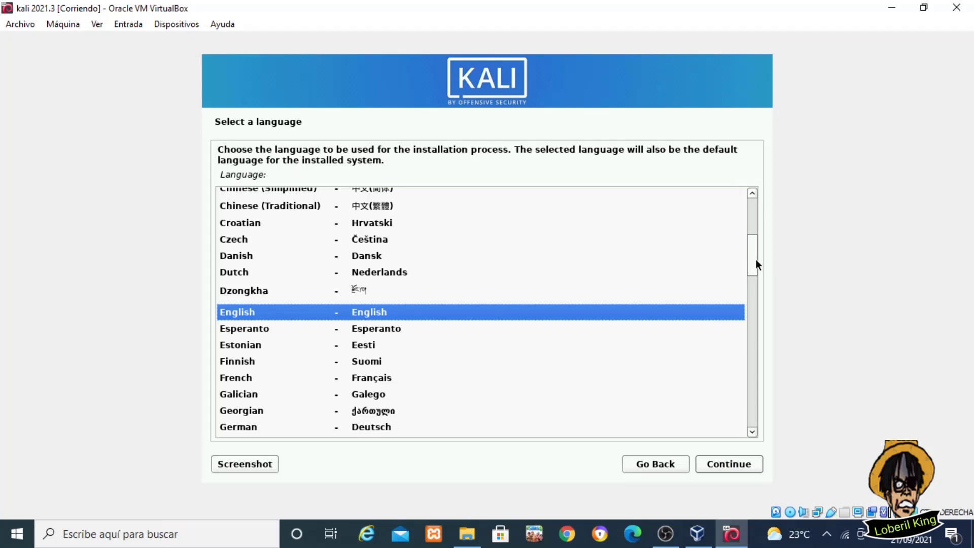
left_click_drag(754, 260, 747, 388)
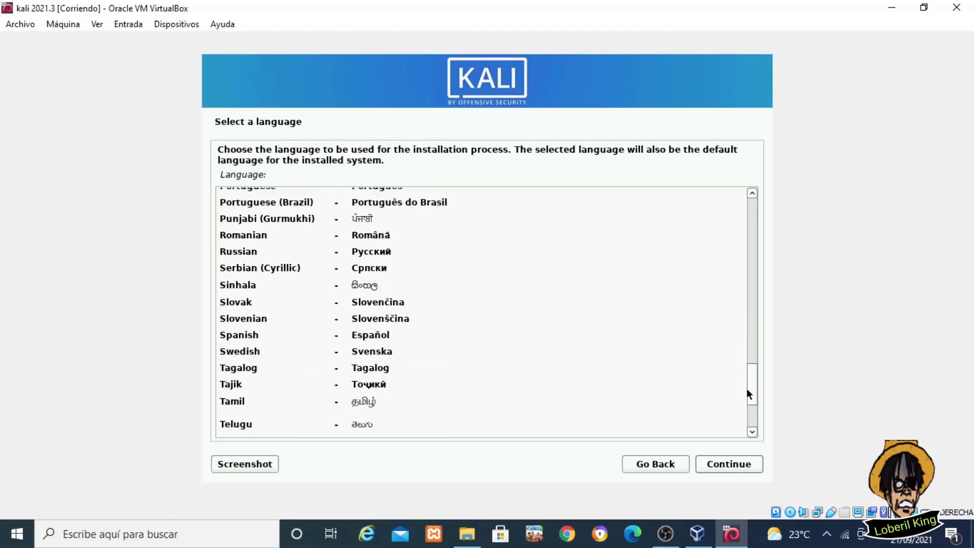
left_click(254, 335)
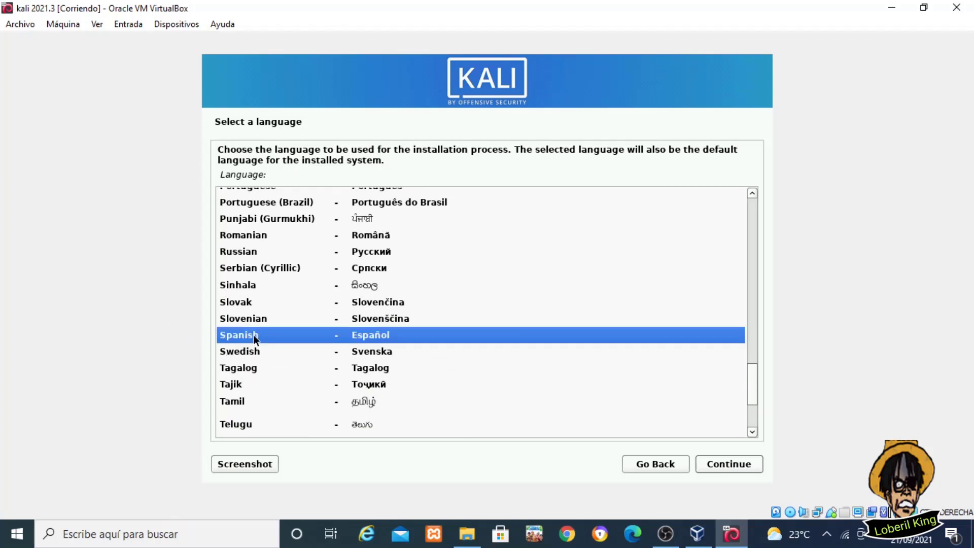
left_click(710, 463)
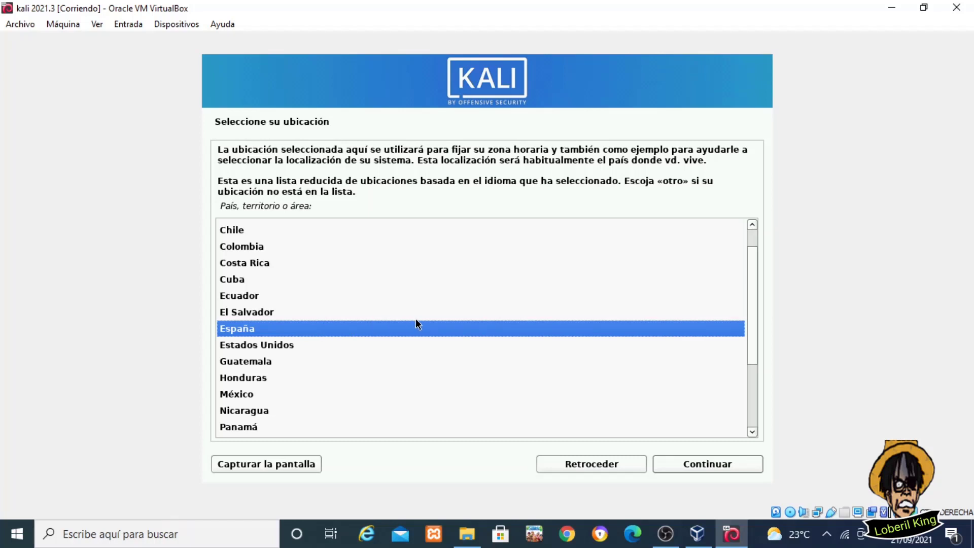
left_click(699, 464)
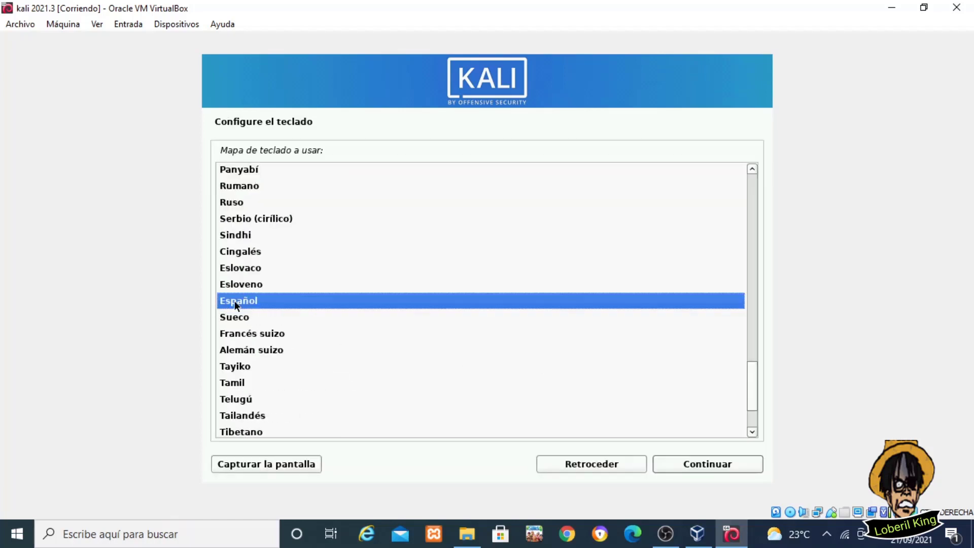
left_click(244, 302)
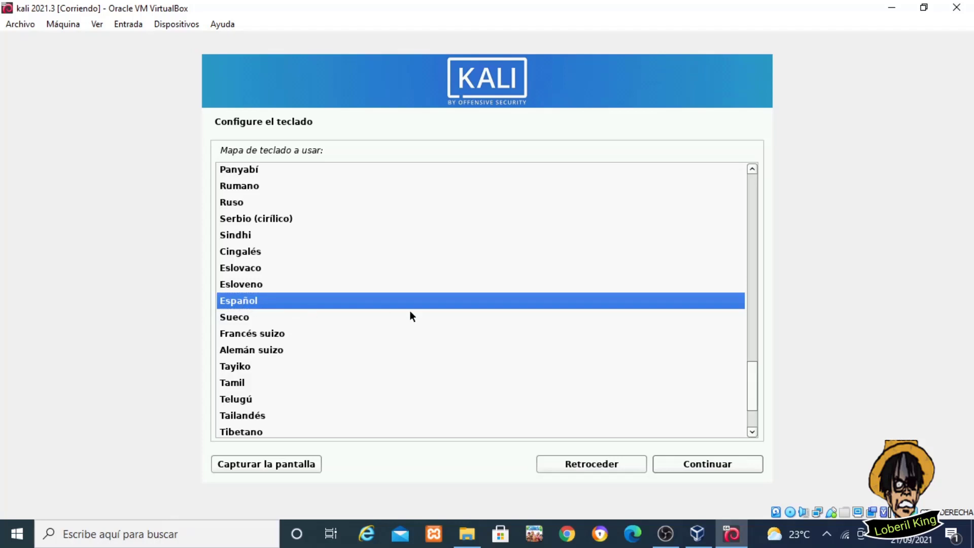
left_click(707, 465)
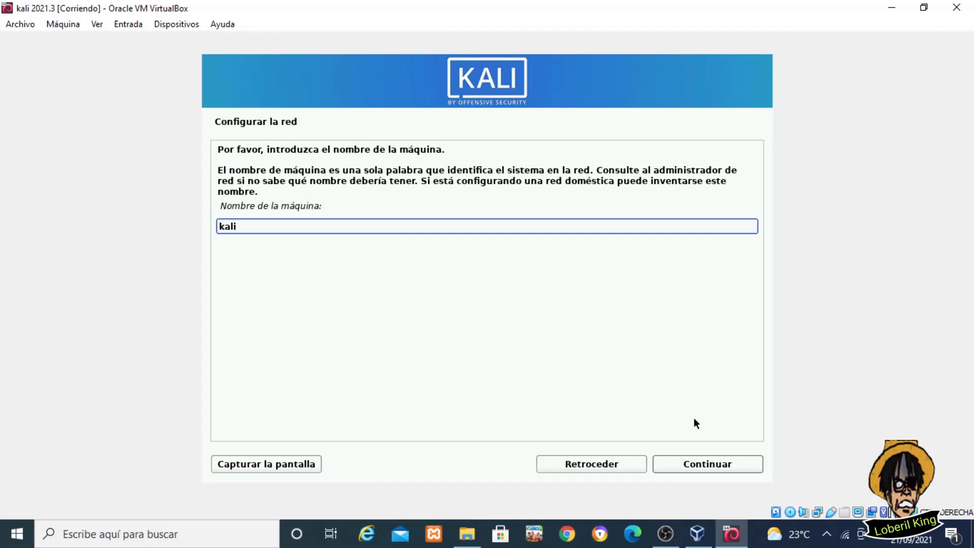
Keep hostname kali, leave the domain empty, and enter the new user's full name
left_click(693, 465)
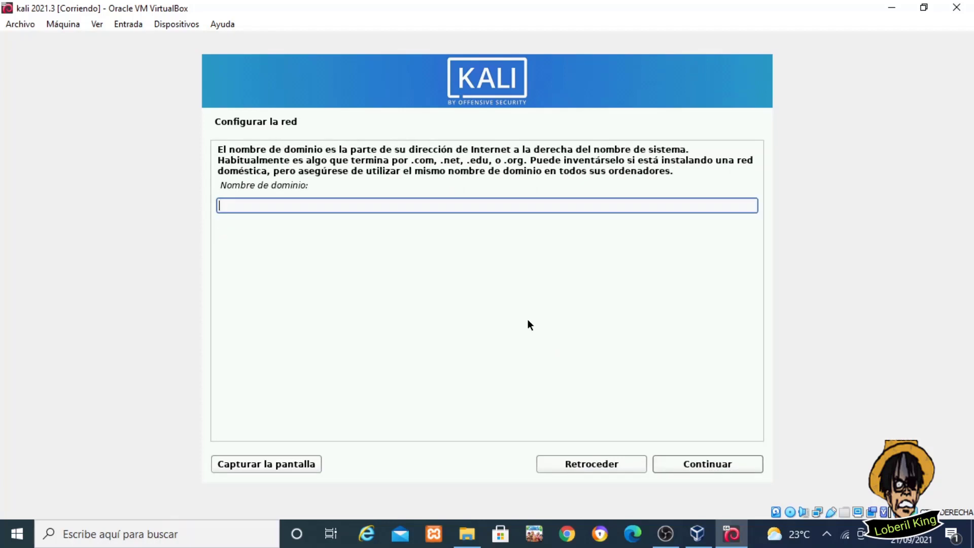
left_click(685, 465)
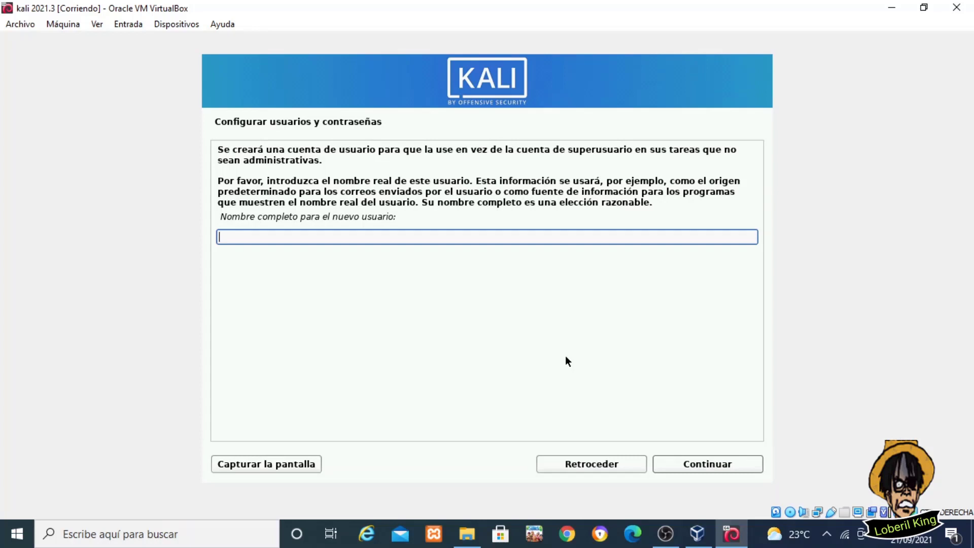
type("loberil king")
left_click(686, 464)
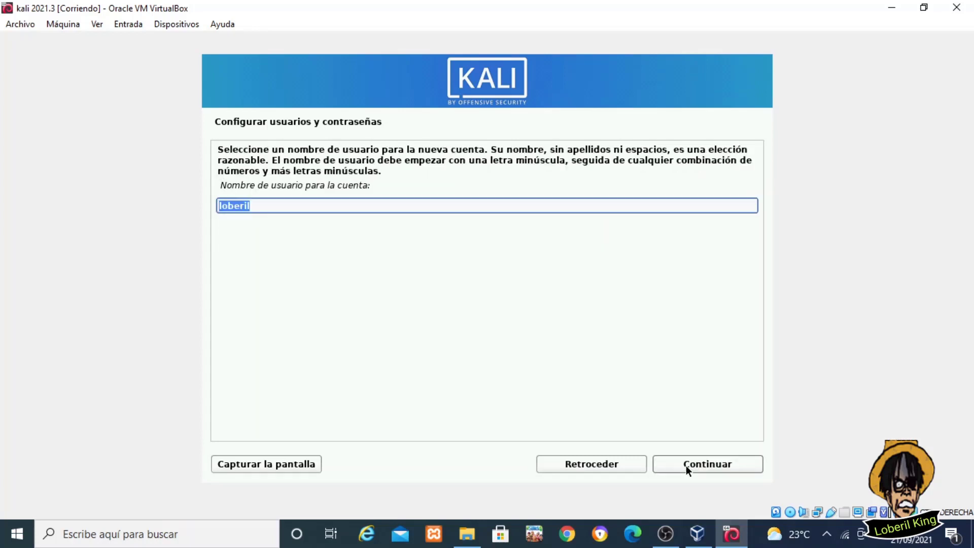
Keep the suggested username and set the user's password, entering it twice
left_click(251, 205)
left_click(696, 466)
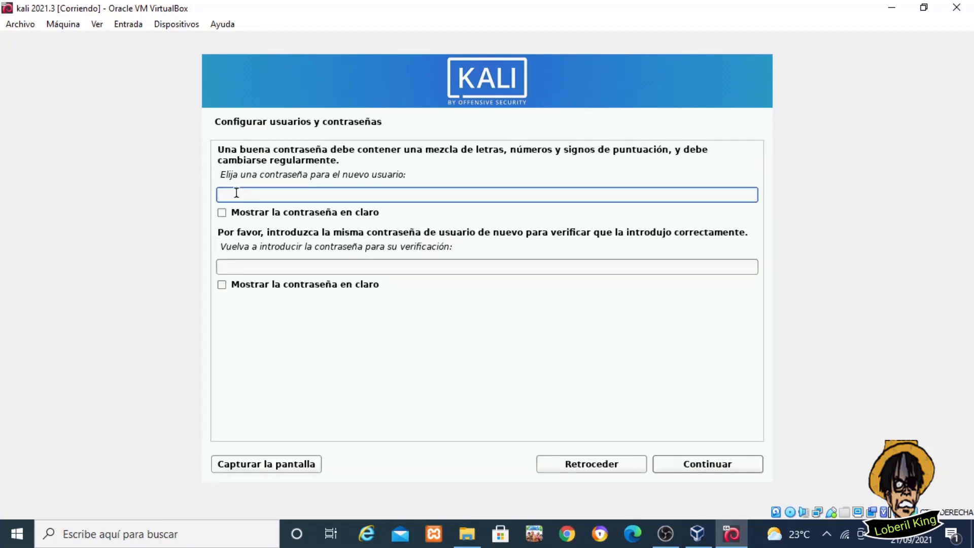
type("kali")
left_click(236, 262)
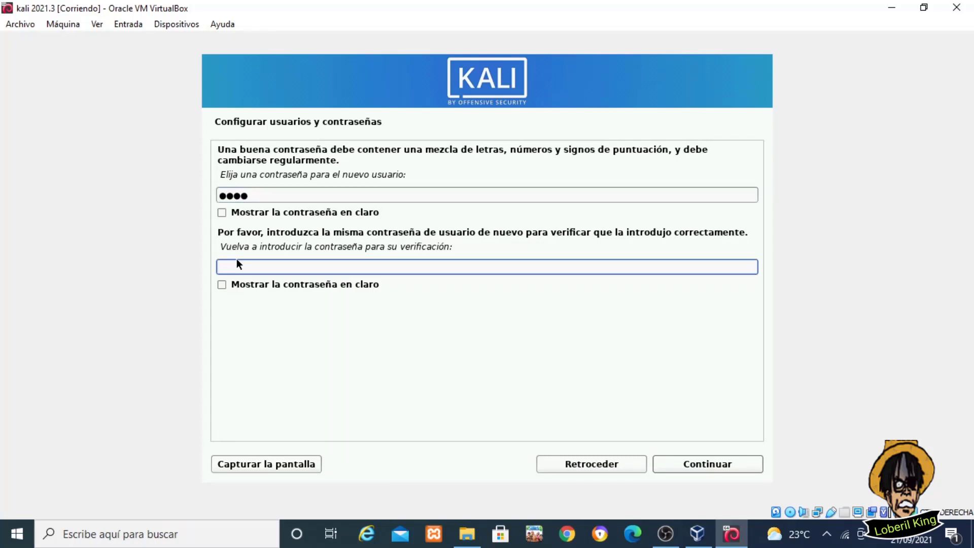
type("kali")
left_click(723, 467)
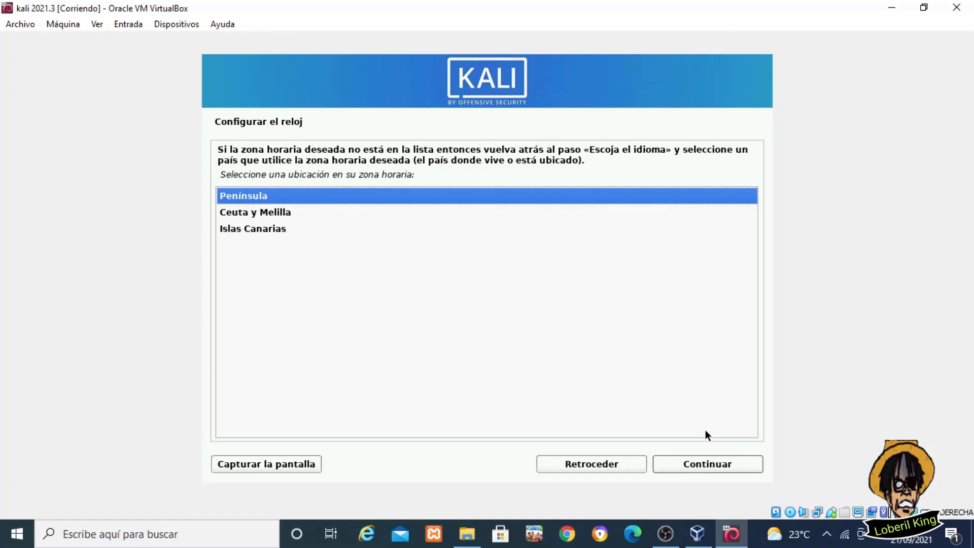
Keep Península as the Spanish time zone and continue
left_click(700, 465)
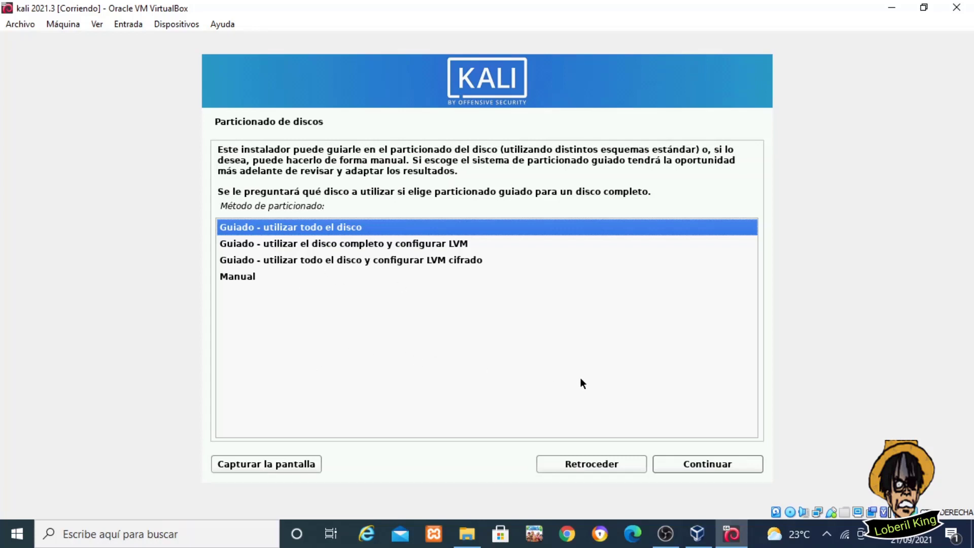
Guided-partition the whole 32.2 GB sda disk with all files in one partition, and write the changes
left_click(709, 464)
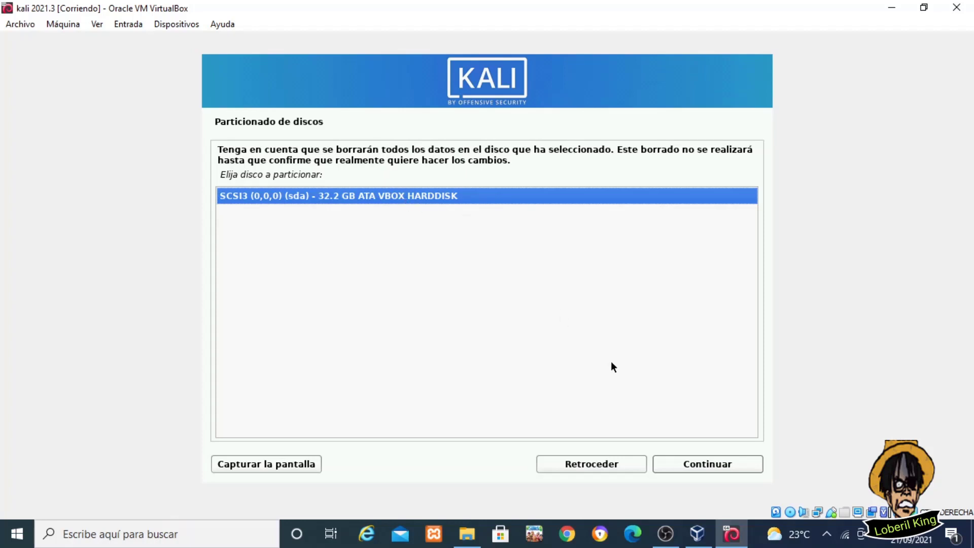
left_click(680, 462)
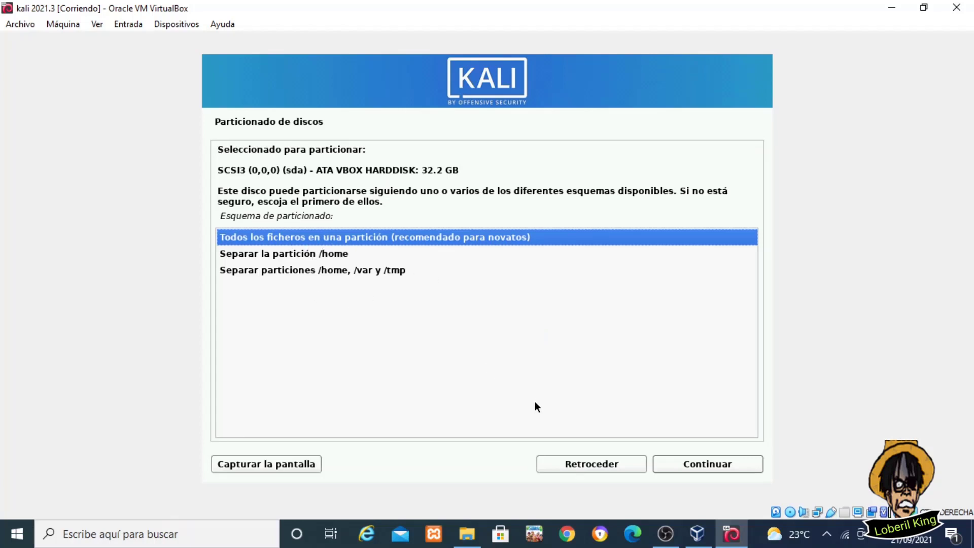
left_click(668, 461)
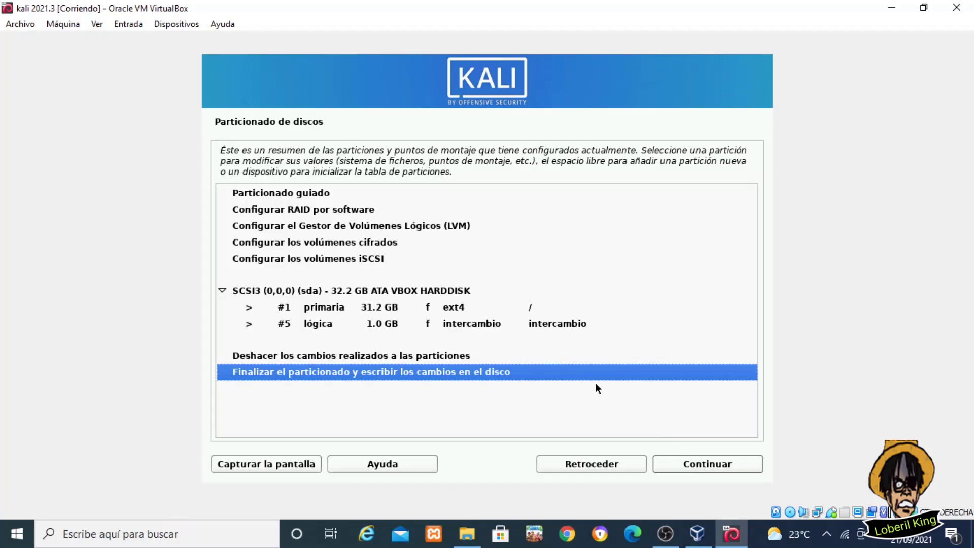
left_click(705, 462)
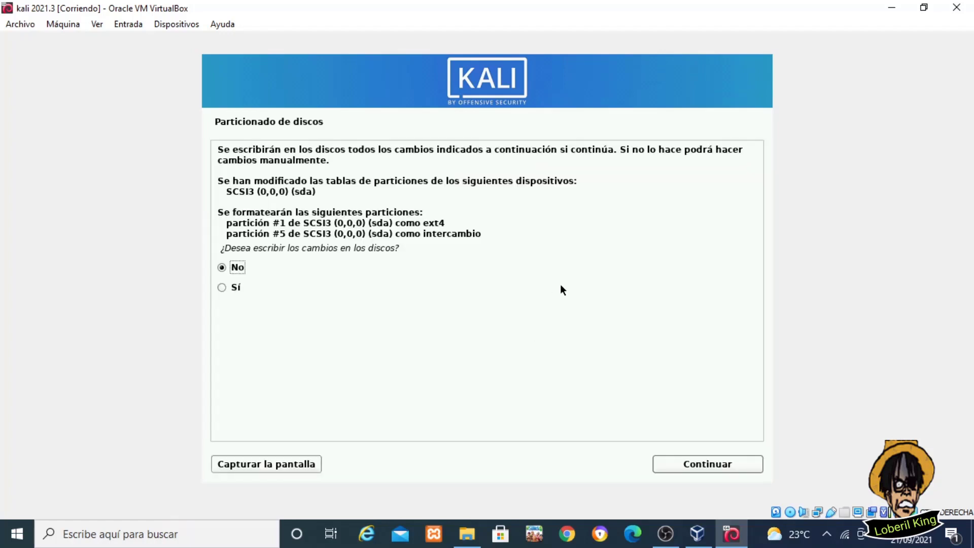
left_click(221, 288)
left_click(698, 471)
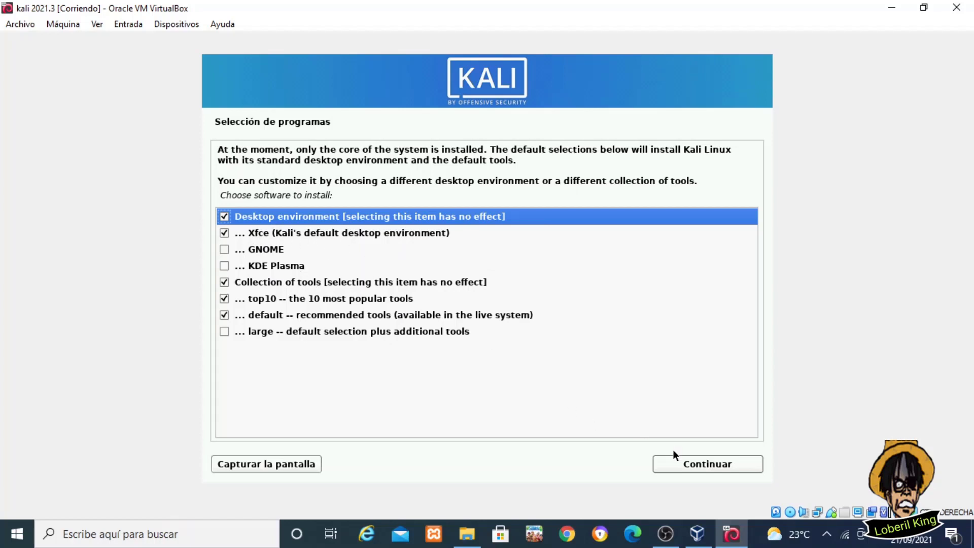
Accept the default Xfce desktop and tools, and install GRUB onto /dev/sda
left_click(686, 463)
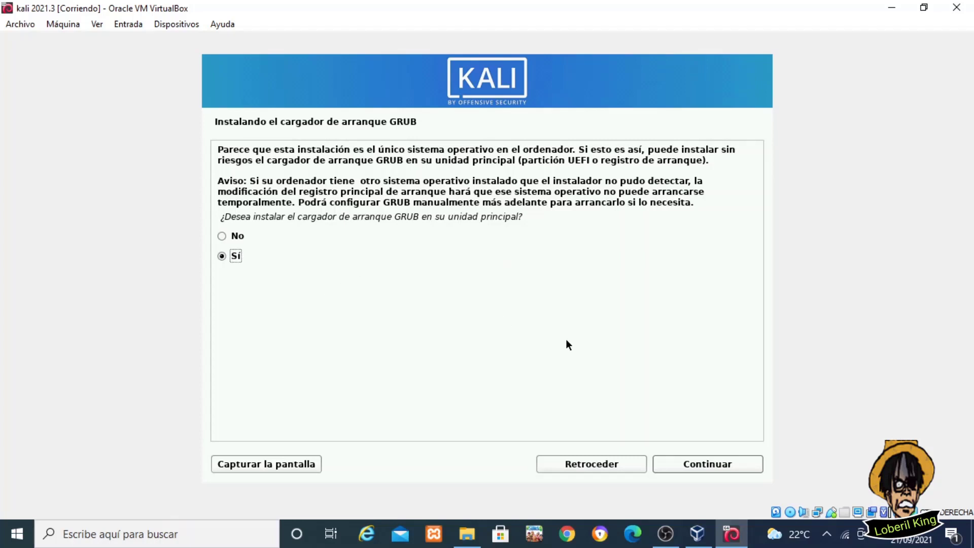
left_click(680, 464)
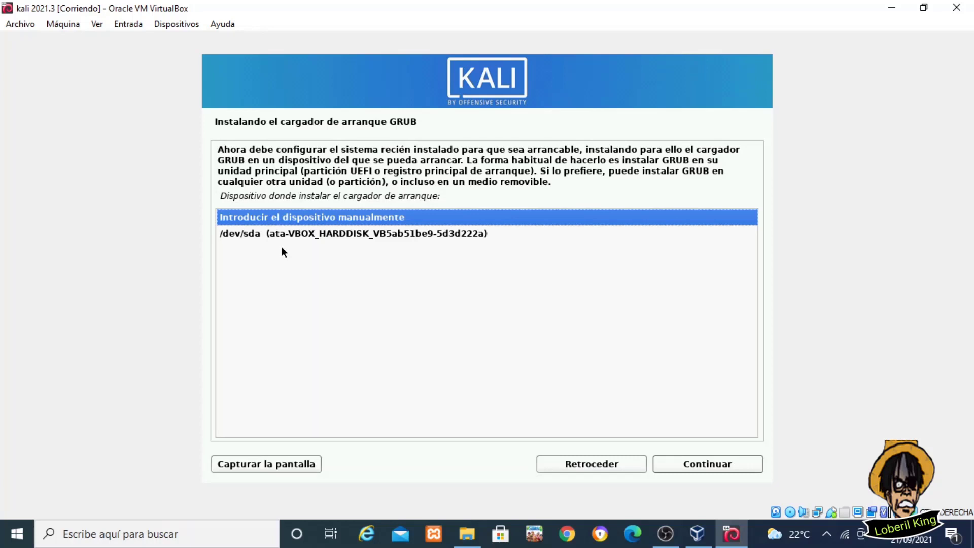
left_click(287, 236)
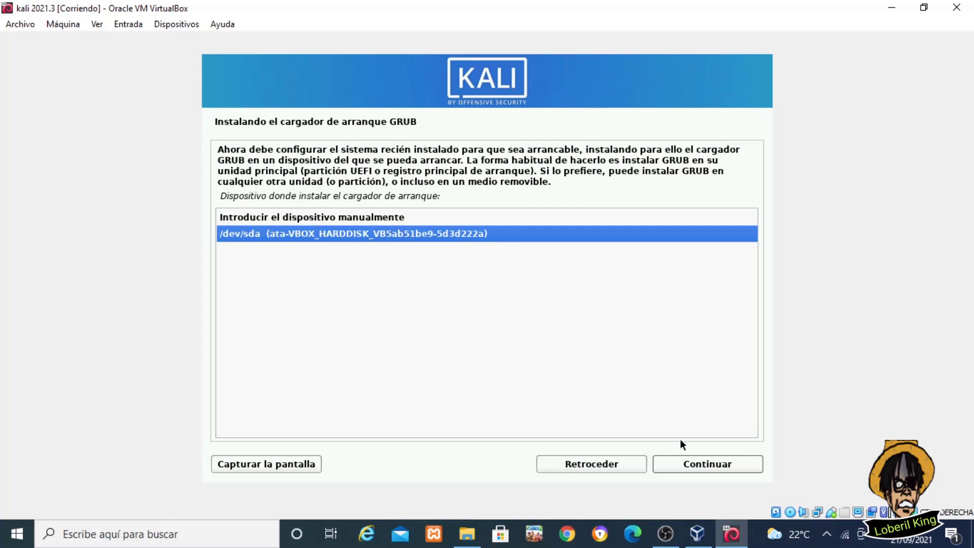
left_click(686, 466)
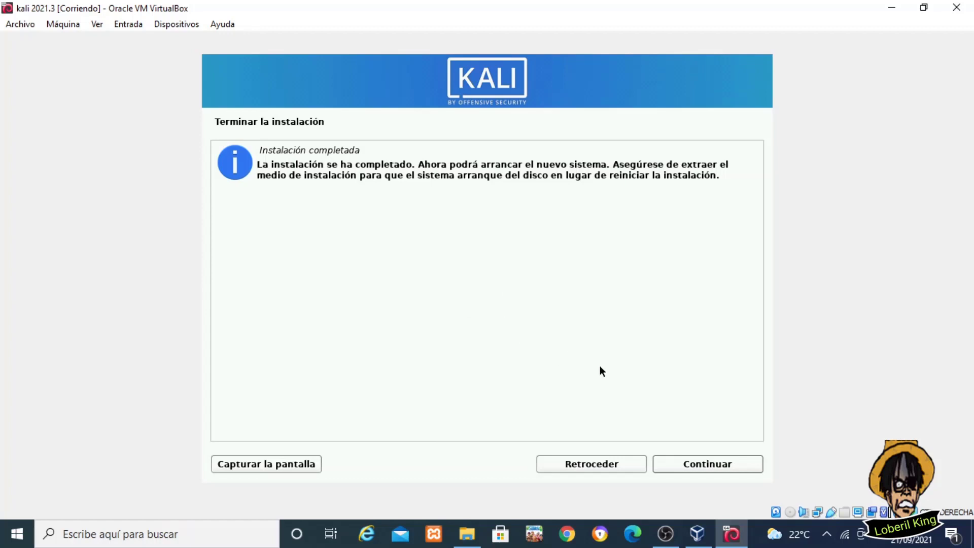
Finish the install, dismiss the mouse integration notice, and boot Kali from the GRUB menu
left_click(681, 462)
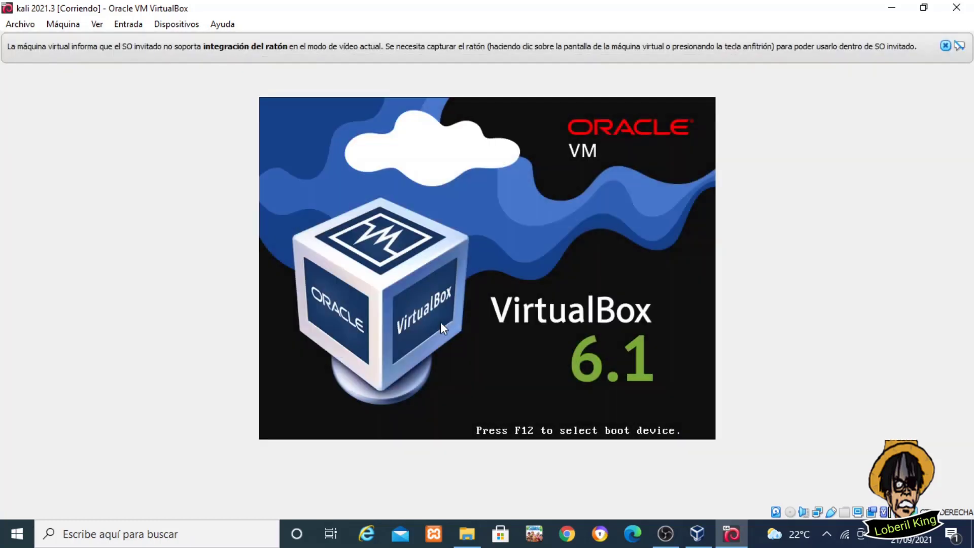
left_click(946, 46)
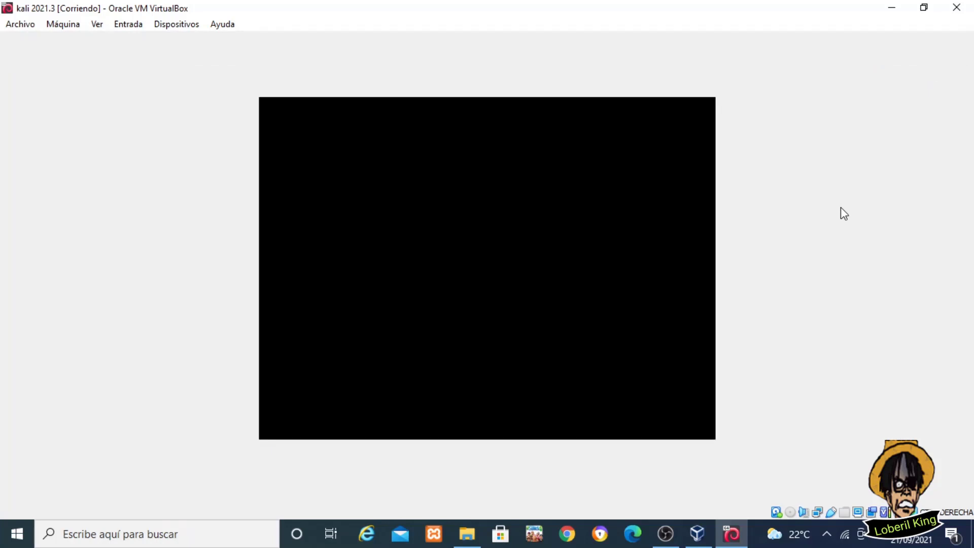
key("Return")
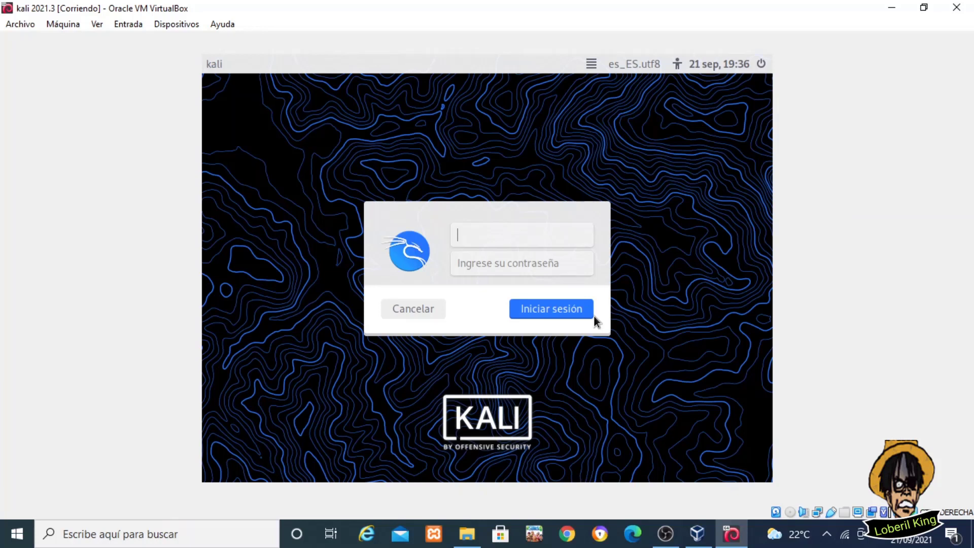
Log in with the new account's username and password to the Xfce desktop
type("loberil")
left_click(540, 269)
type("123")
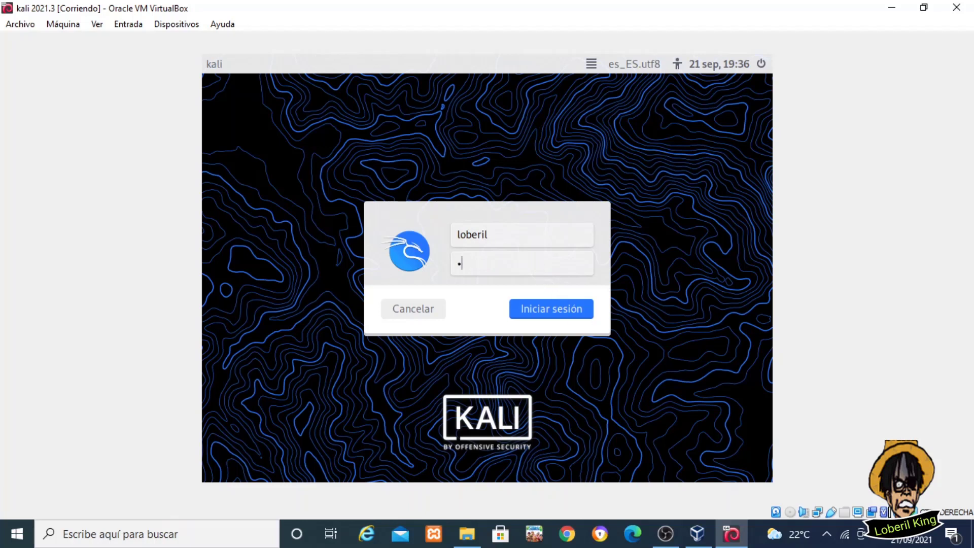
type("4")
left_click(532, 304)
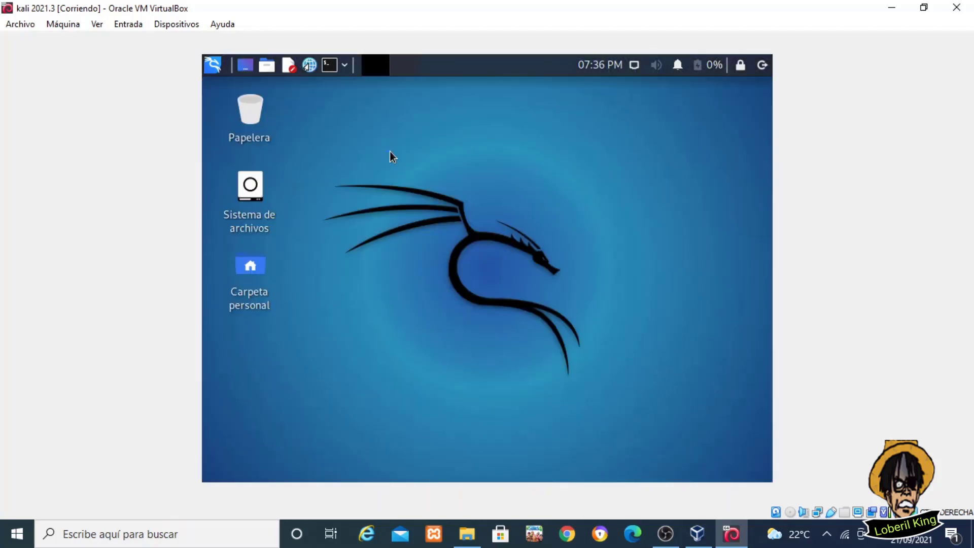
Open a terminal, move it up-left, and run 'sudo release -a' with the account password
left_click(330, 70)
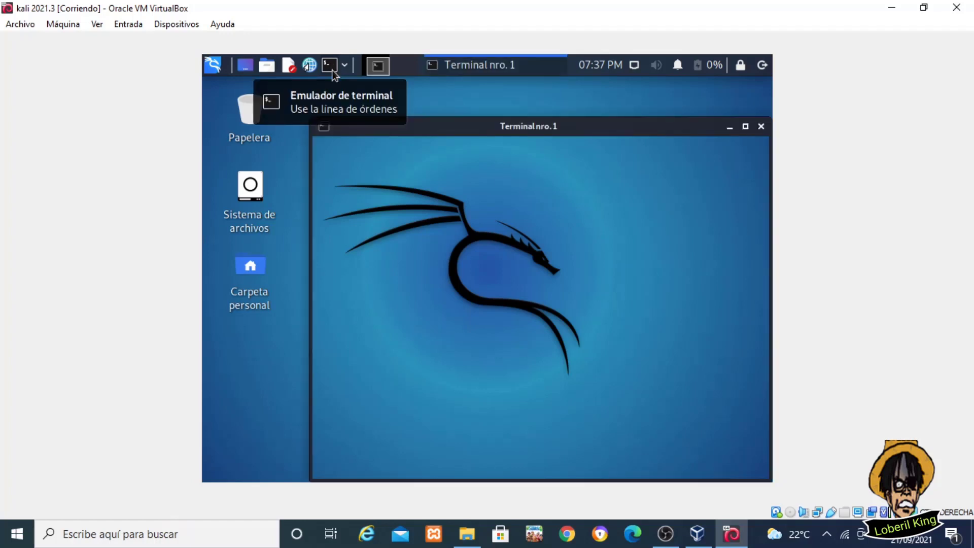
left_click_drag(440, 126, 388, 97)
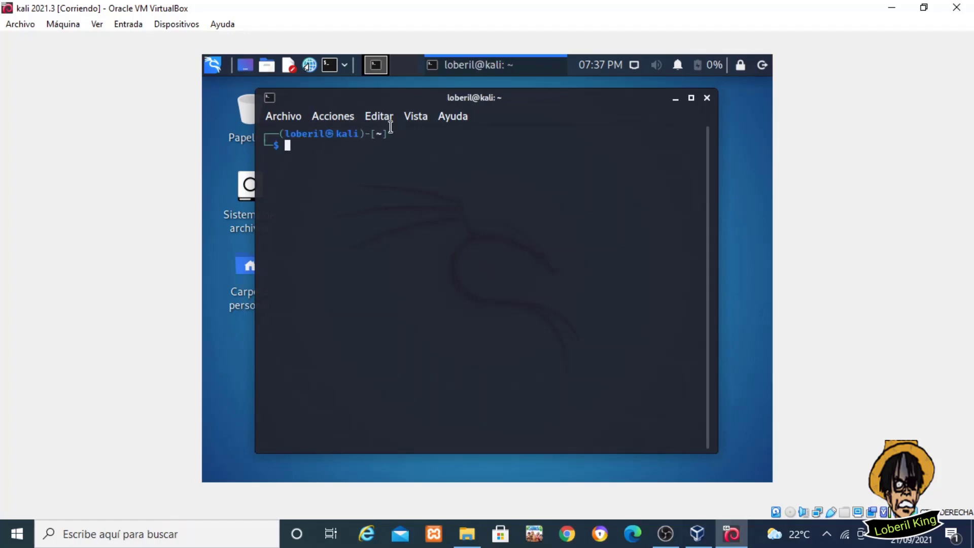
type("sudo release -a")
key("Return")
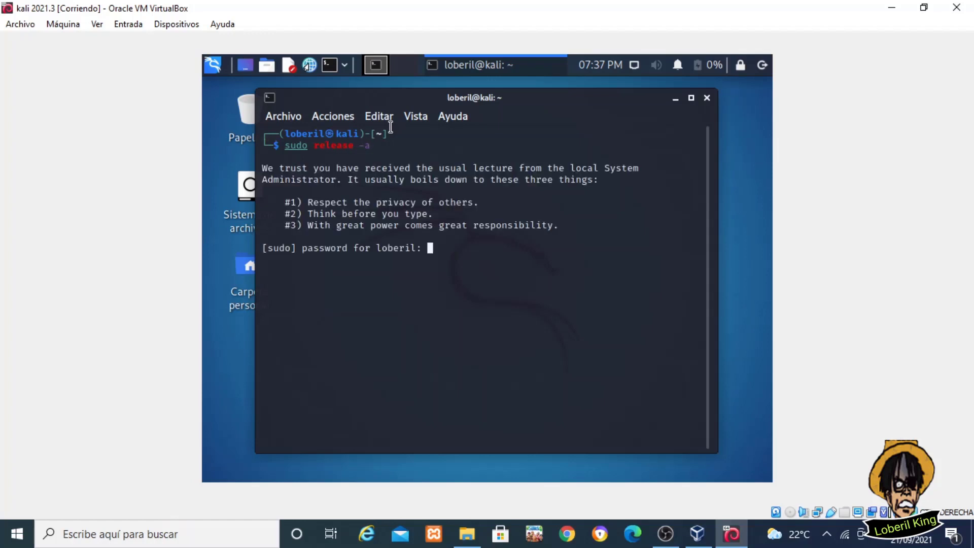
key("Return")
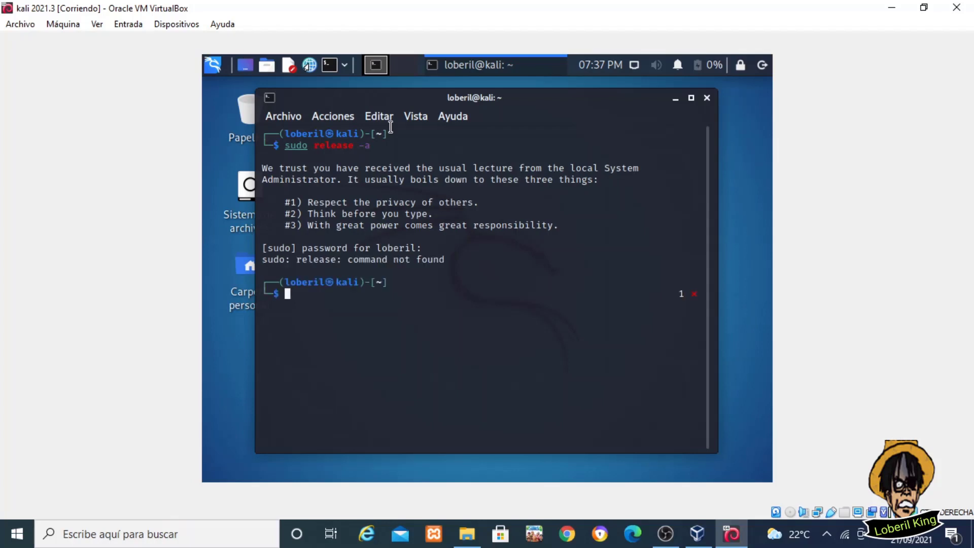
Correct the recalled command to 'lsb_release -a' and run it to show Release 2021.3
key("Up")
key("Left")
key("Left")
key("Left")
key("Left")
key("Left")
key("Left")
key("Left")
key("Left")
key("Left")
key("Left")
key("BackSpace")
key("BackSpace")
key("BackSpace")
key("BackSpace")
key("BackSpace")
type("lsb_")
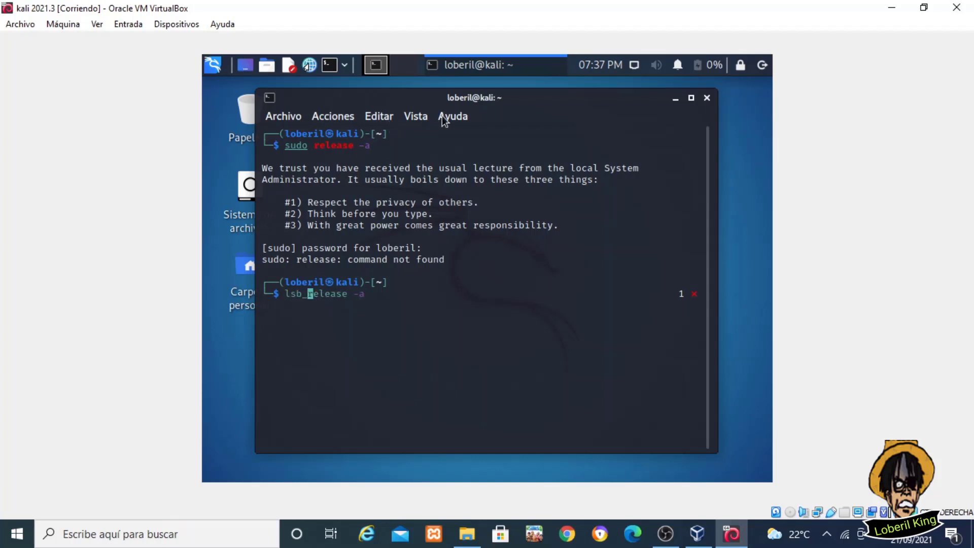
key("Return")
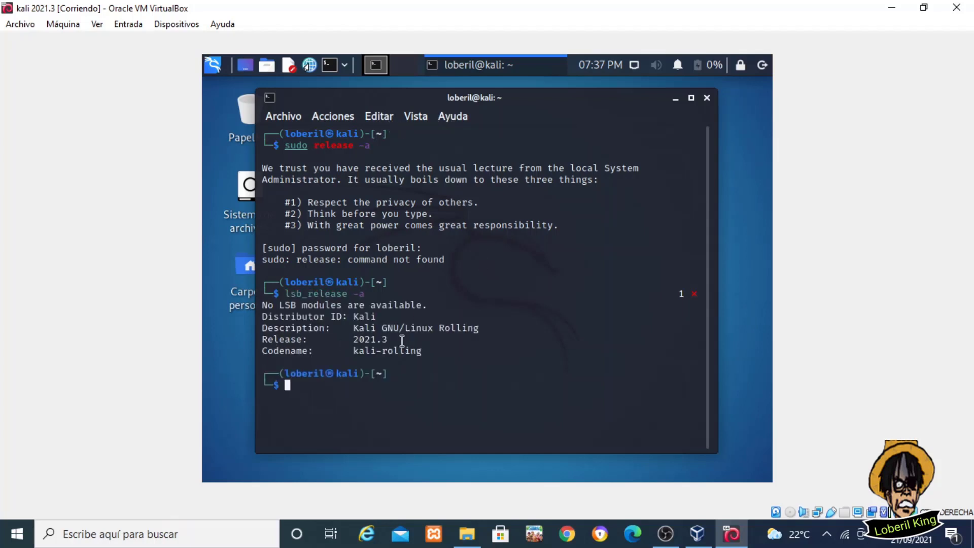
Select the 'Release: 2021.3' line in the terminal output
left_click_drag(405, 339, 263, 336)
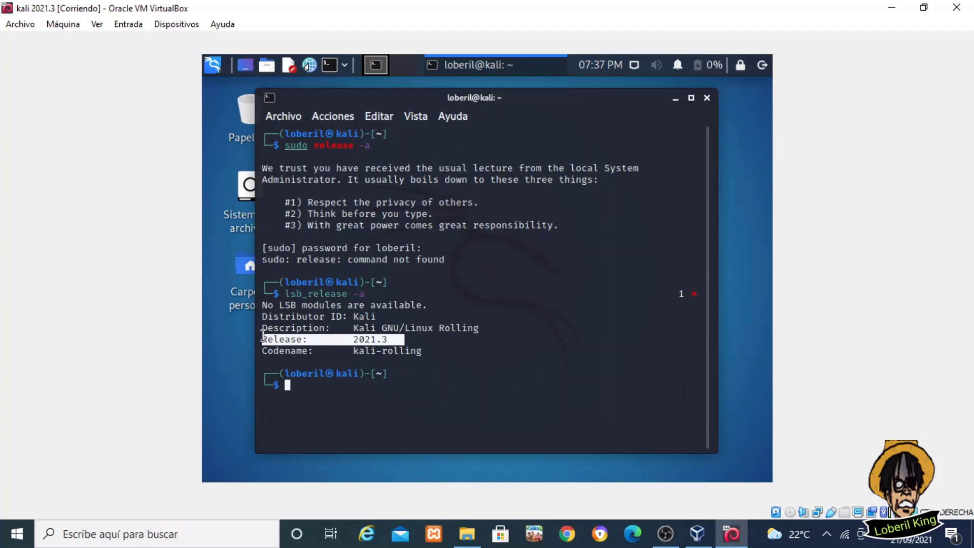